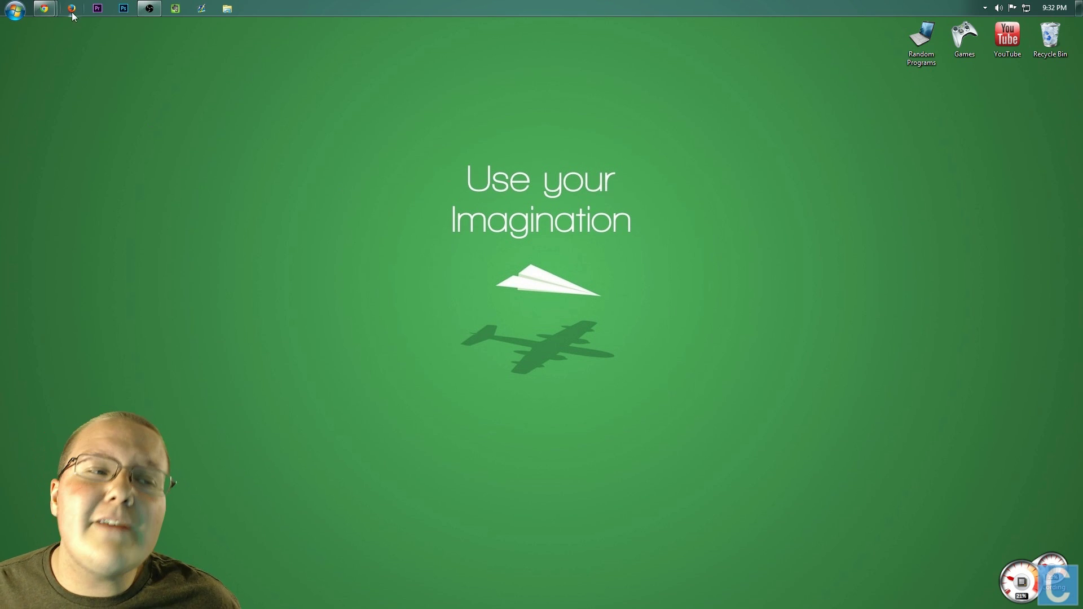
Switch to Chrome and open the 1.7.10 non-Forge version download link on the TooManyItems forum page.
mouse_move(42, 22)
left_click(159, 80)
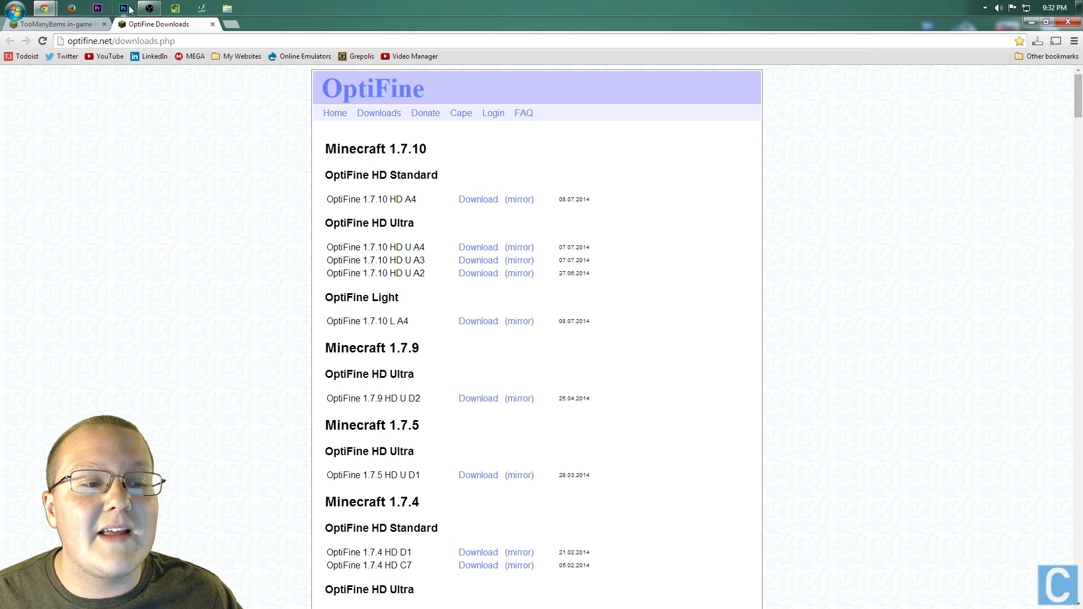
left_click(70, 25)
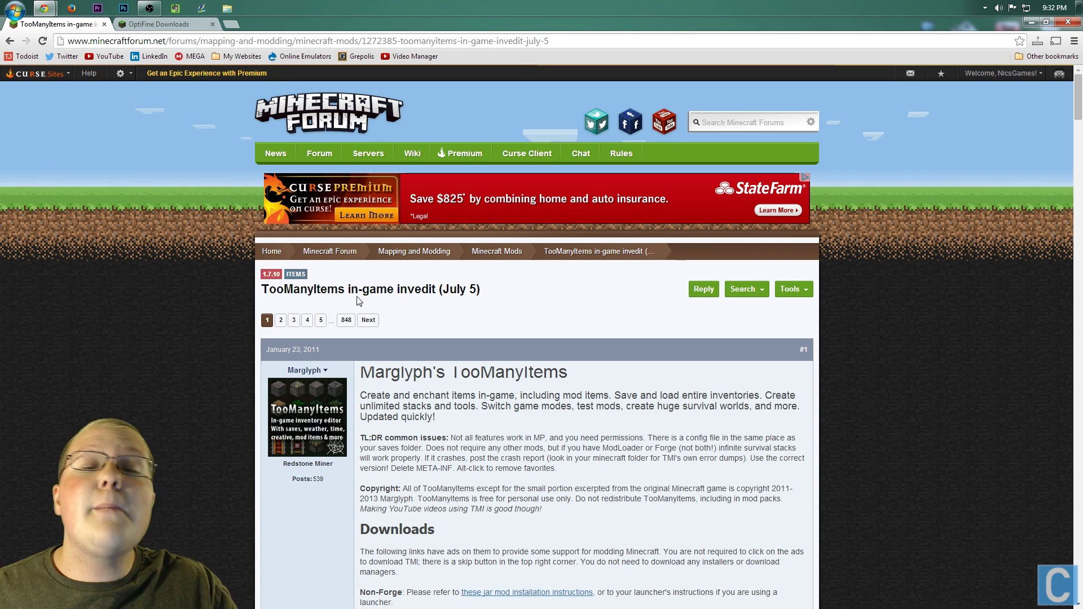
scroll(480, 296, "down", 8)
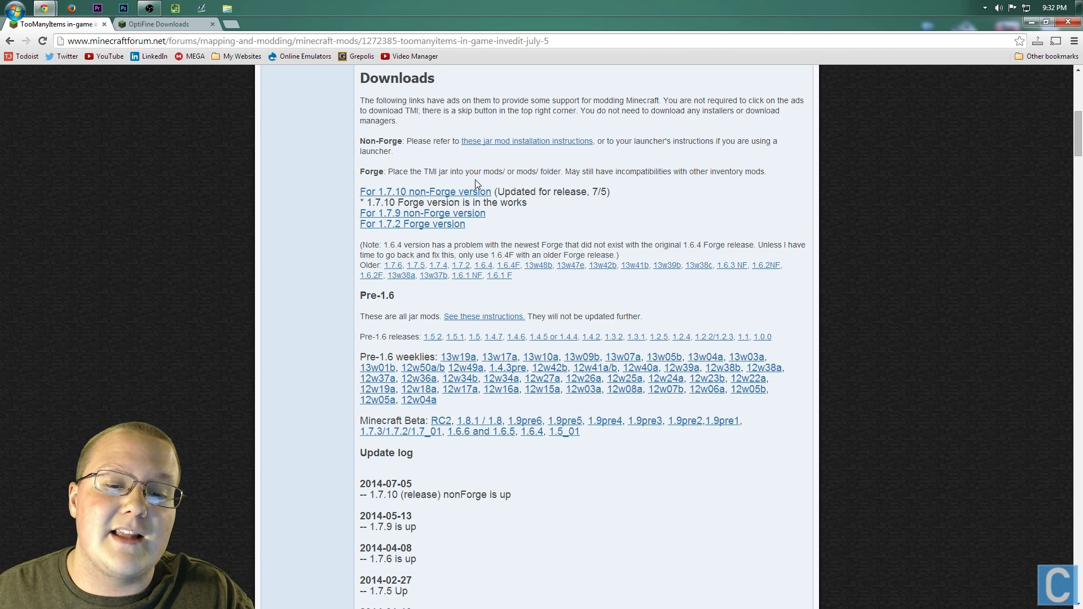
left_click(448, 193)
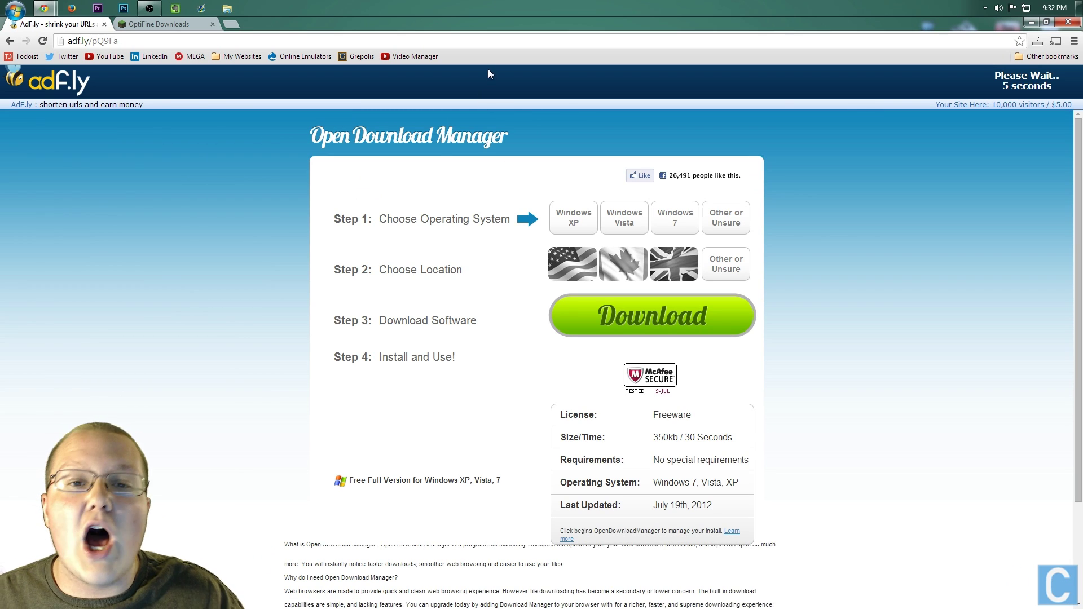
Open the mirror download page for OptiFine 1.7.10 HD U A4, and skip the ad on the TooManyItems link.
left_click(151, 24)
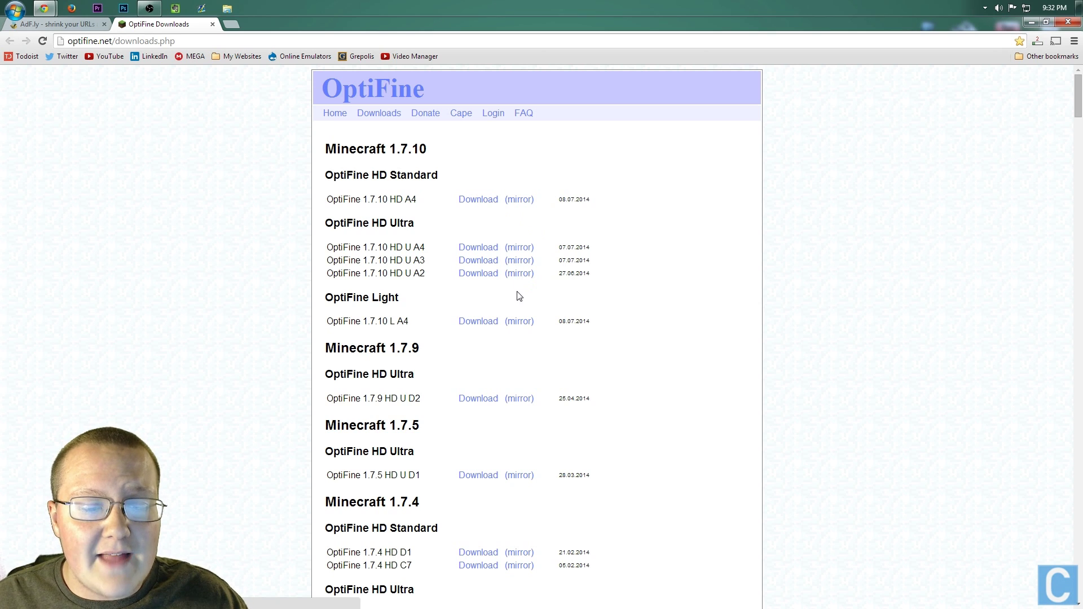
left_click(519, 248)
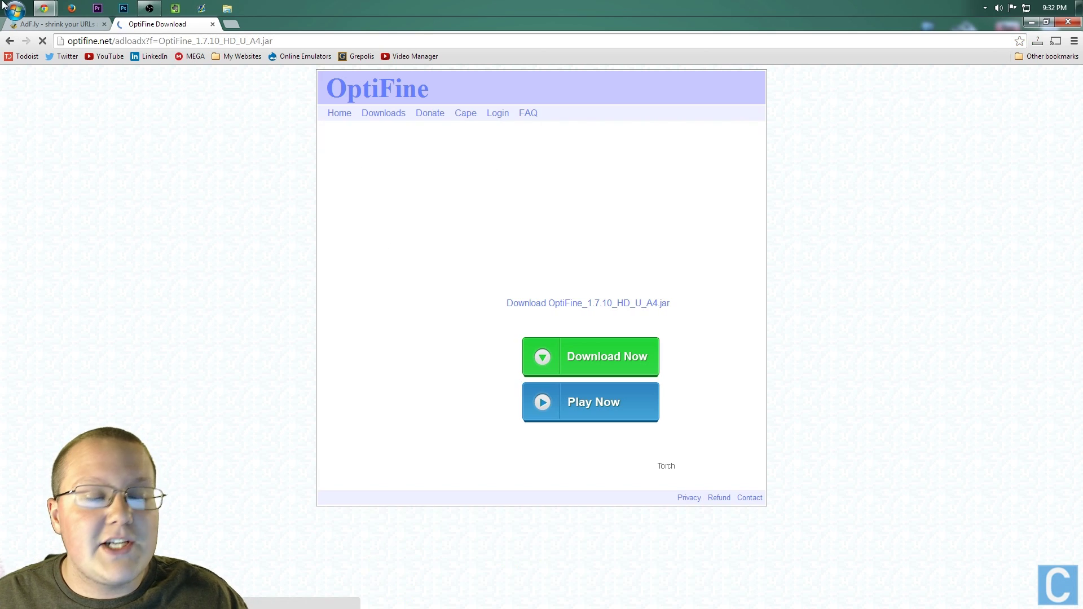
left_click(39, 23)
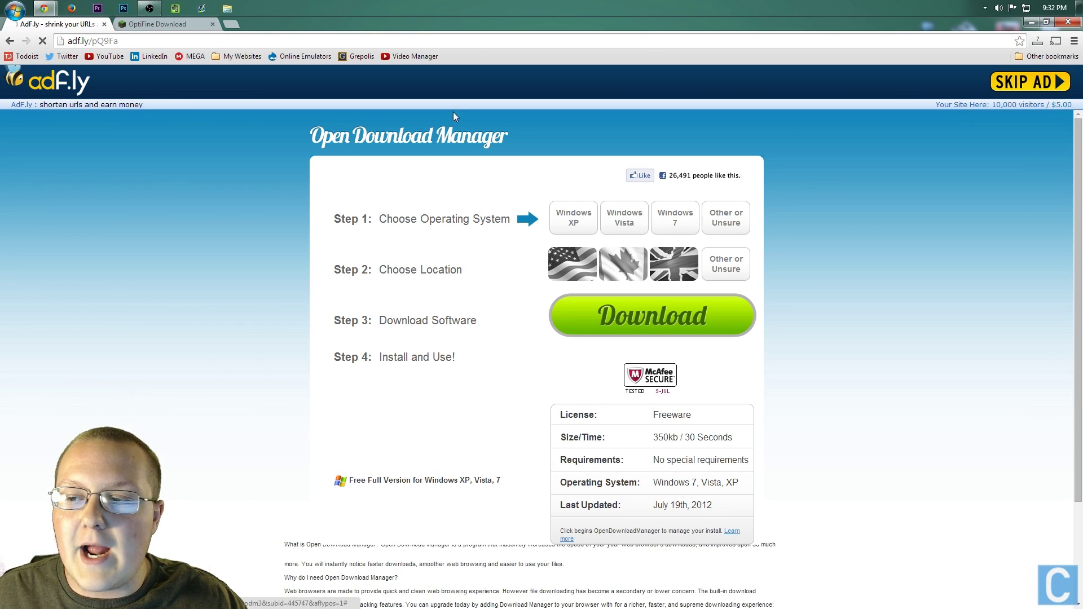
Download OptiFine_1.7.10_HD_U_A4.jar from the OptiFine download page and minimize the browser.
left_click(154, 24)
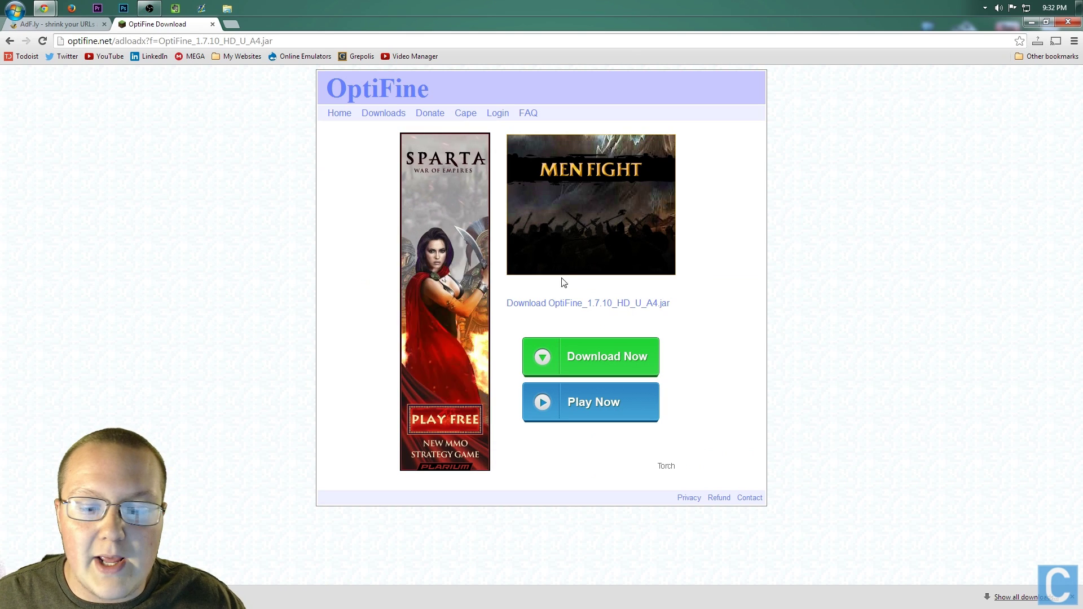
left_click(530, 304)
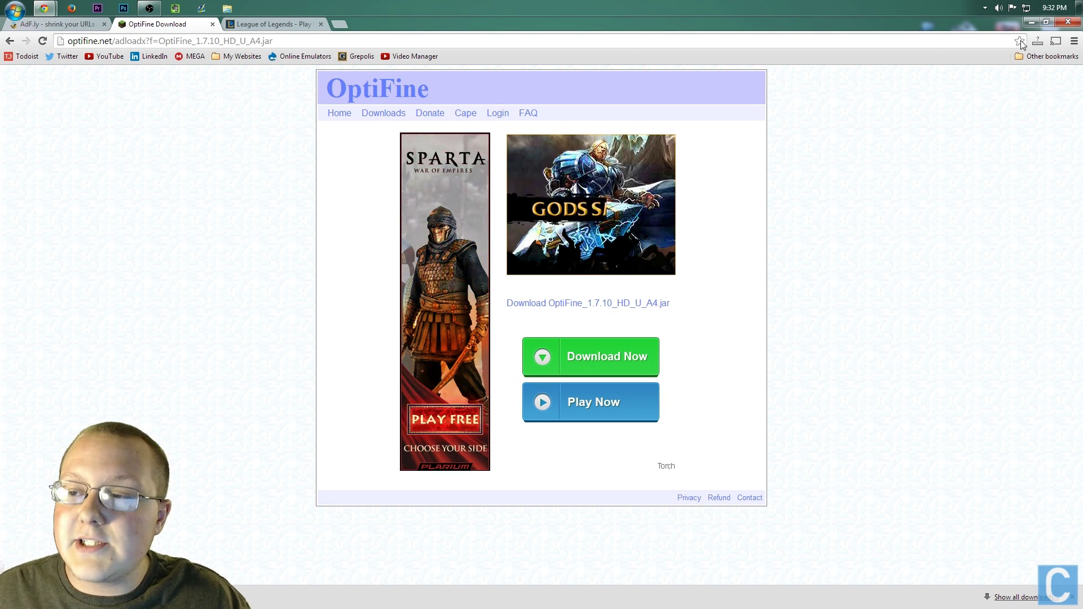
left_click(1031, 22)
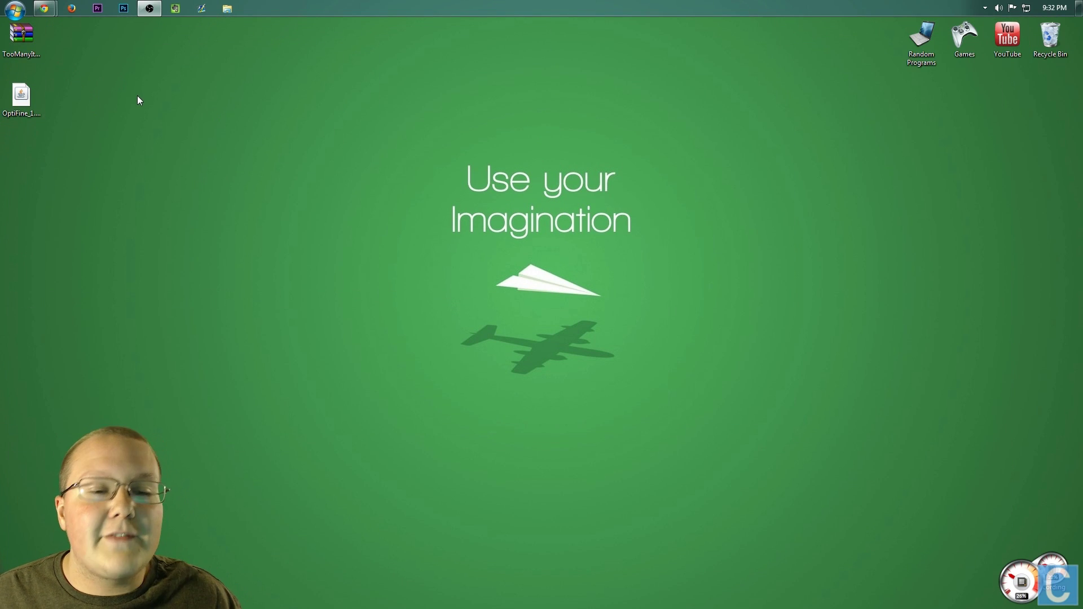
Run "downloads" to view the Downloads folder, and close its window.
key("super+r")
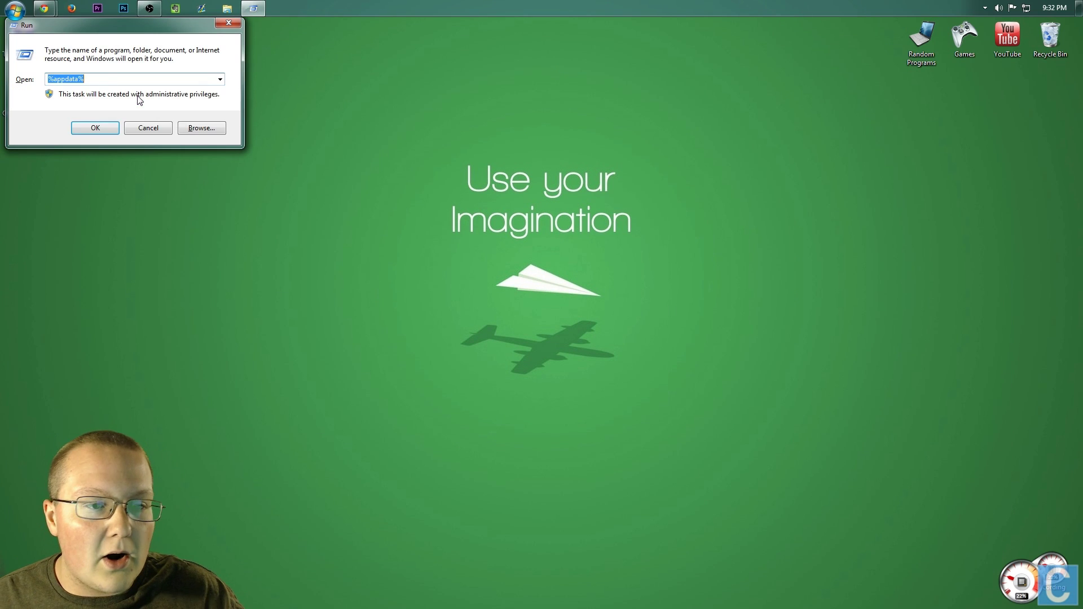
type("c")
key("BackSpace")
type("d")
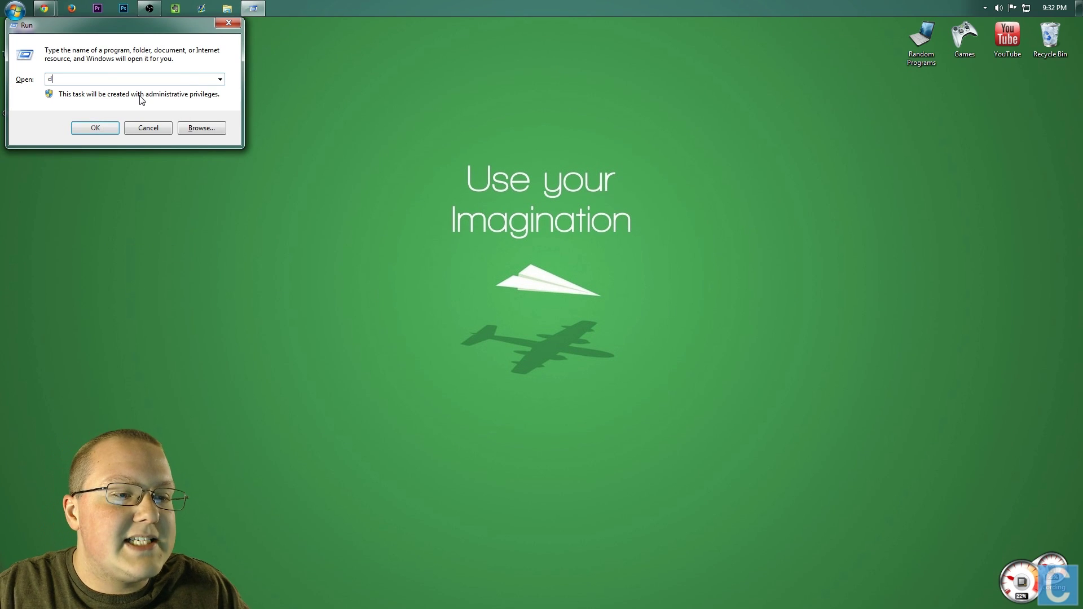
type("ownloads")
key("Return")
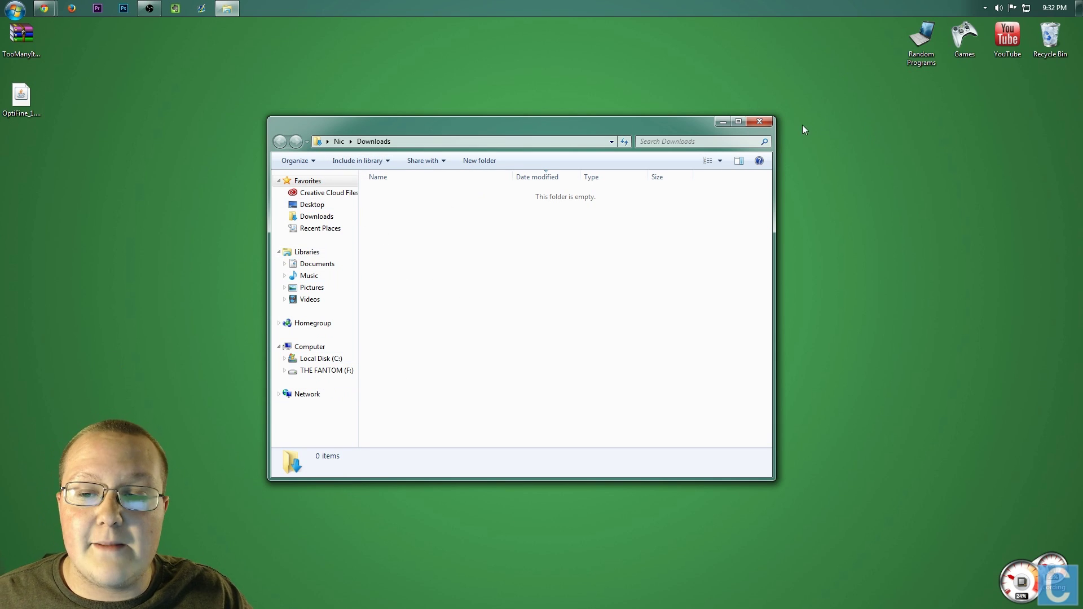
left_click(760, 122)
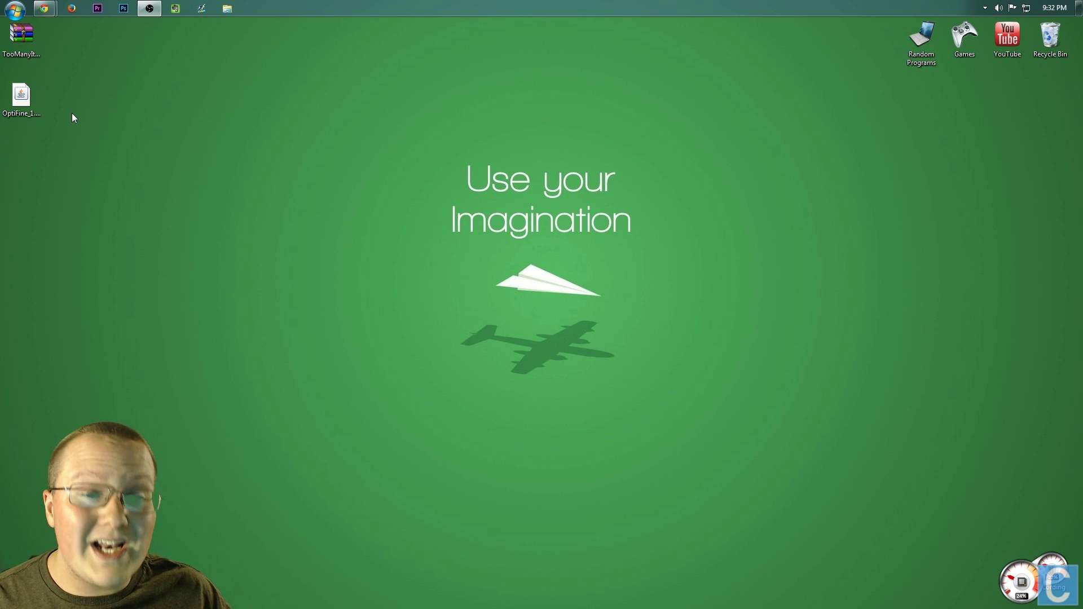
Run "%appdata%" and open the versions folder inside .minecraft.
key("super+r")
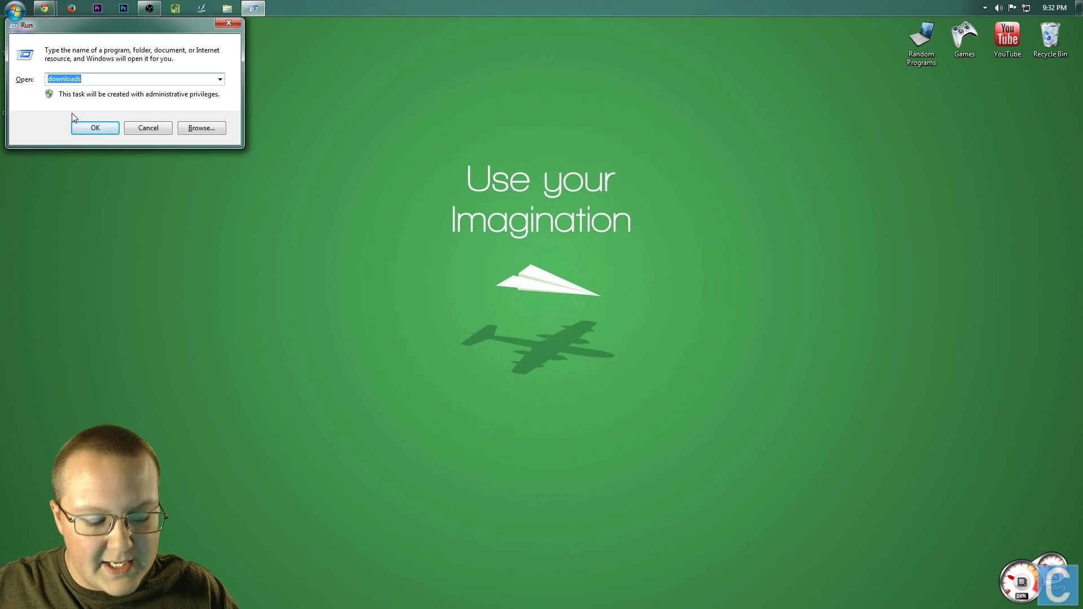
type("%appd")
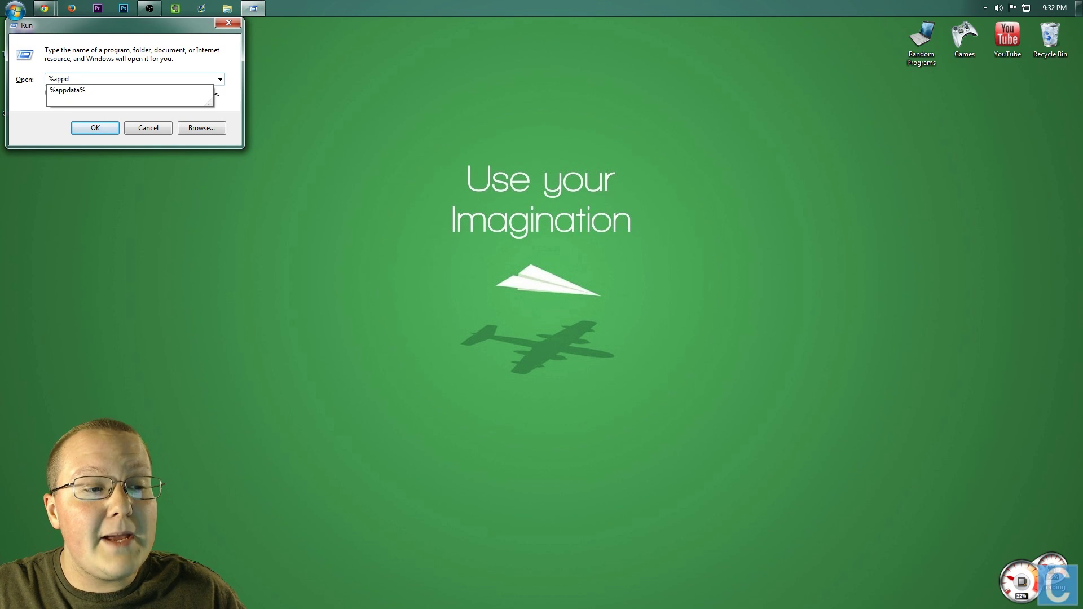
type("ata%")
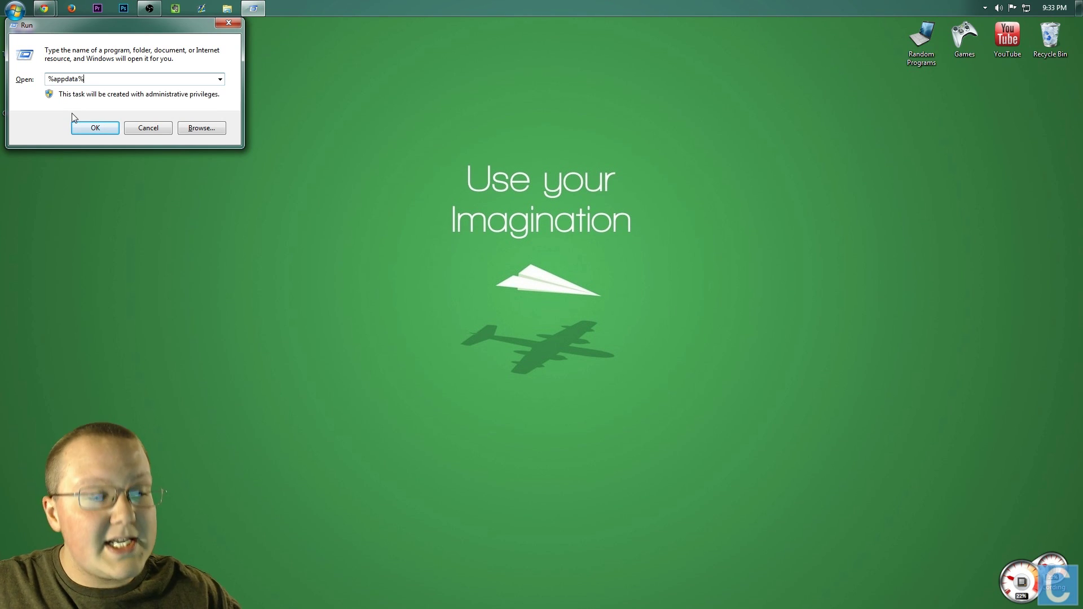
key("Return")
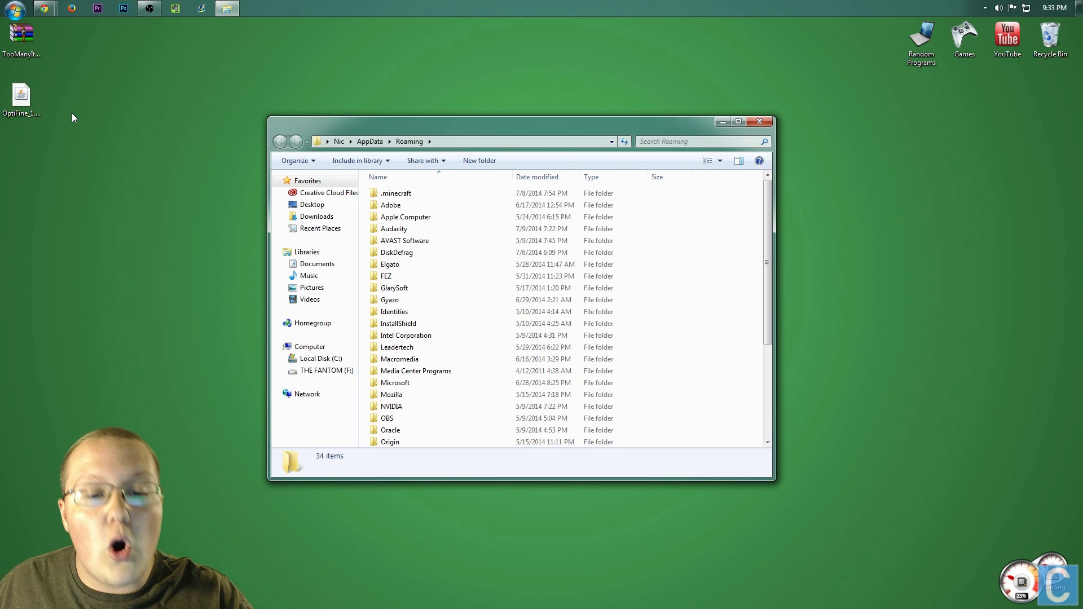
double_click(437, 195)
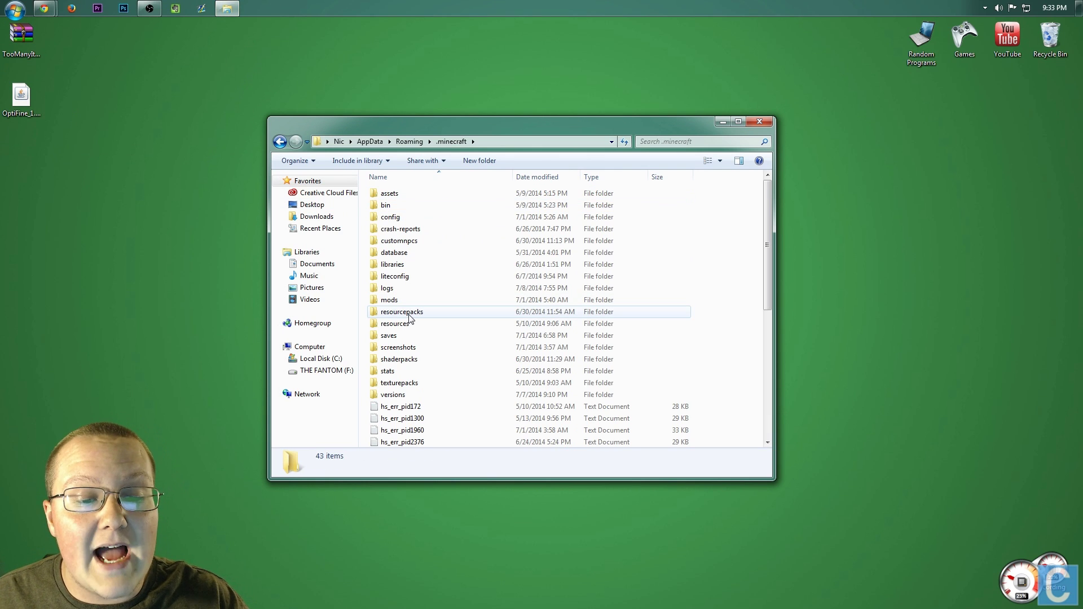
double_click(411, 395)
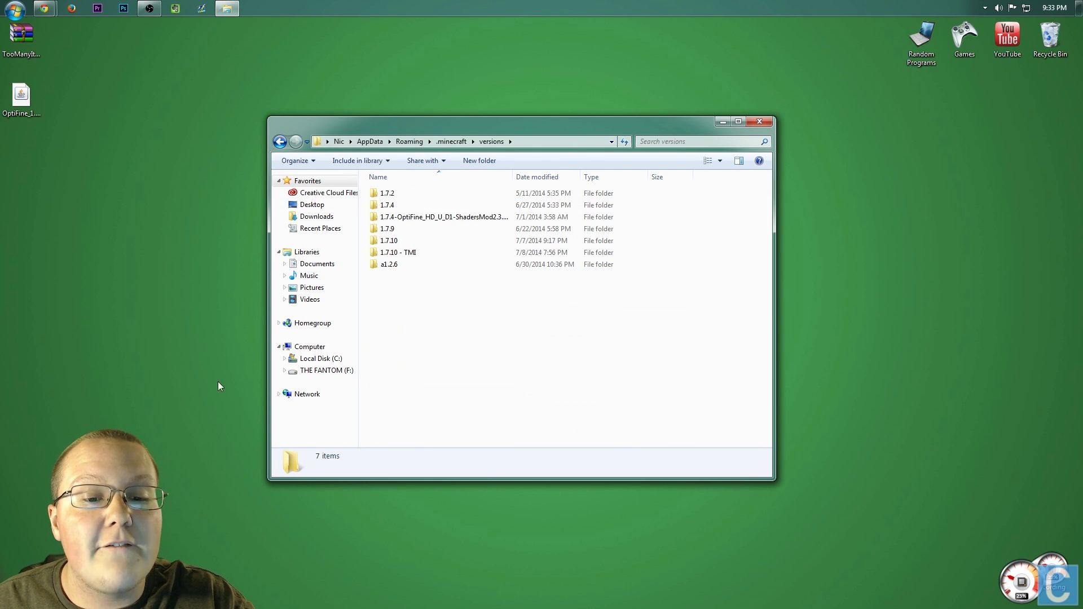
Duplicate the 1.7.10 folder within the versions folder.
left_click(407, 246)
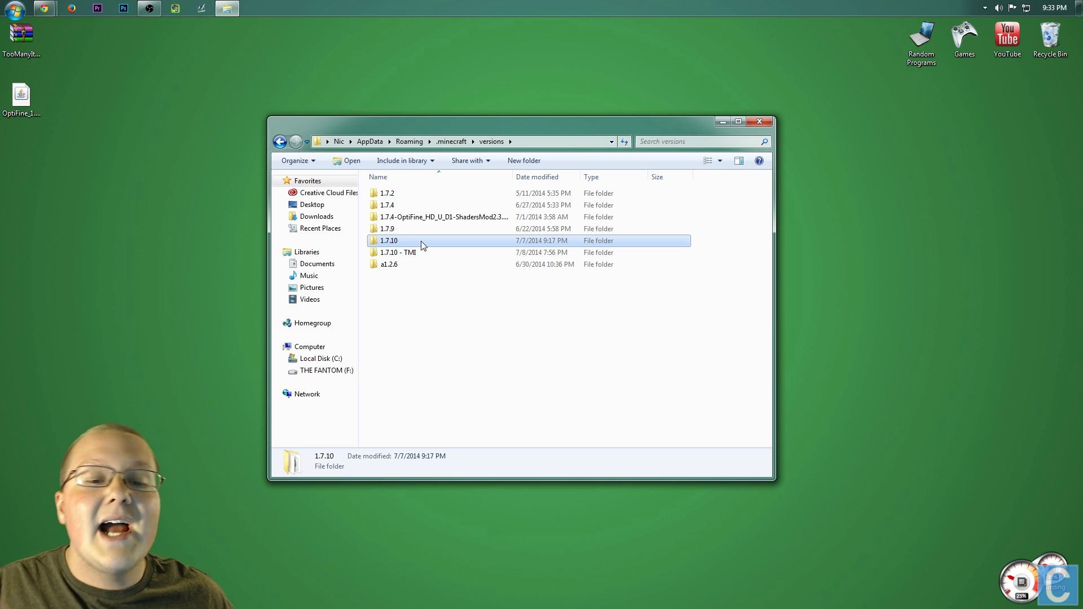
right_click(393, 247)
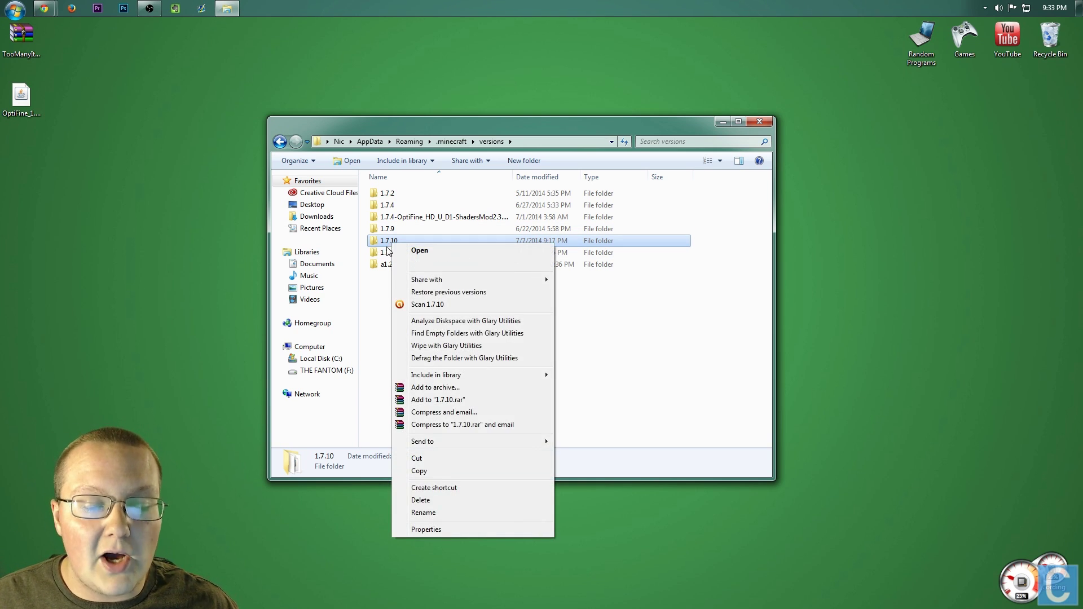
left_click(441, 469)
right_click(396, 328)
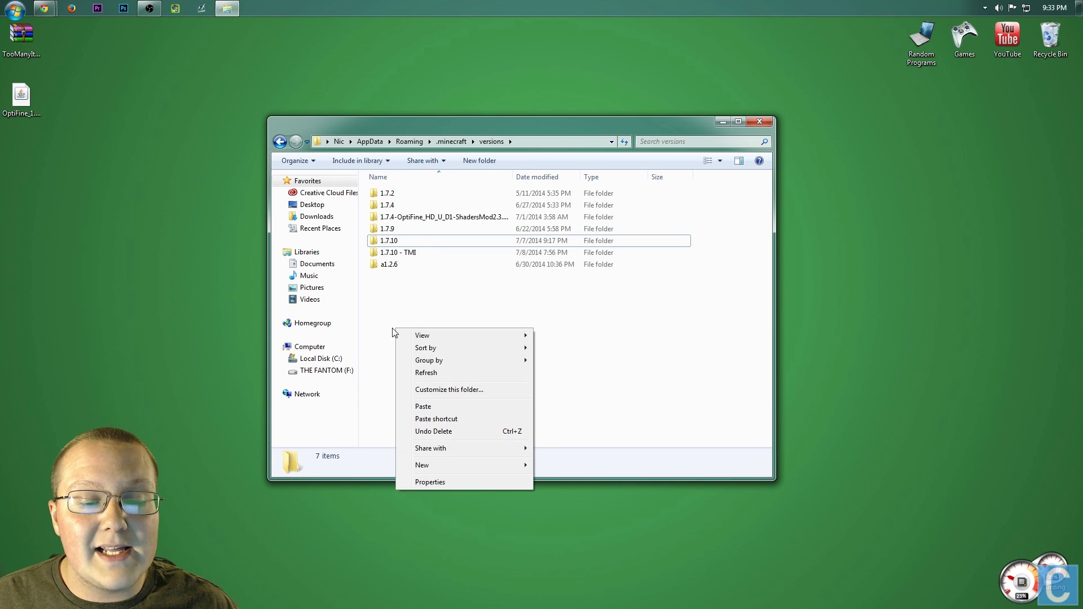
left_click(423, 411)
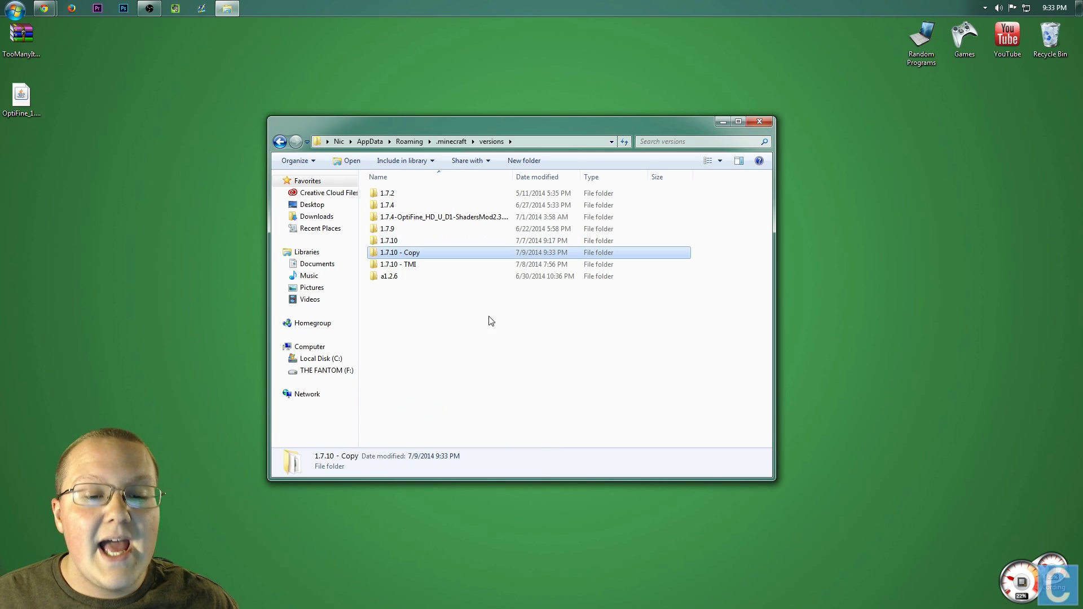
Rename the duplicated 1.7.10 folder as "1.7.10 - TMI Opti".
right_click(395, 254)
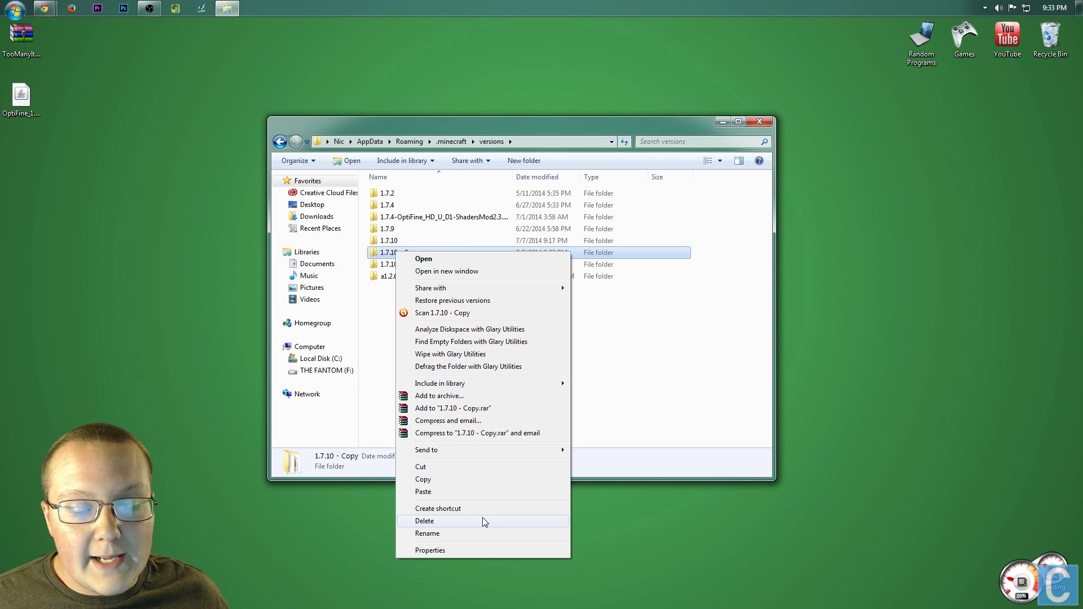
left_click(472, 533)
key("End")
key("BackSpace")
key("BackSpace")
key("BackSpace")
key("BackSpace")
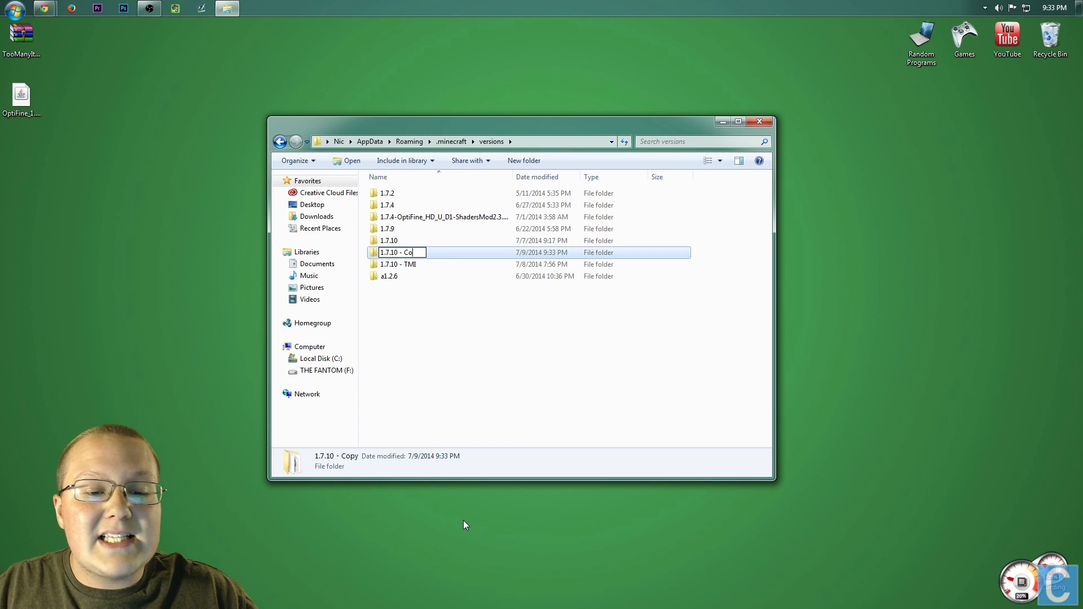
type("TMI Opti")
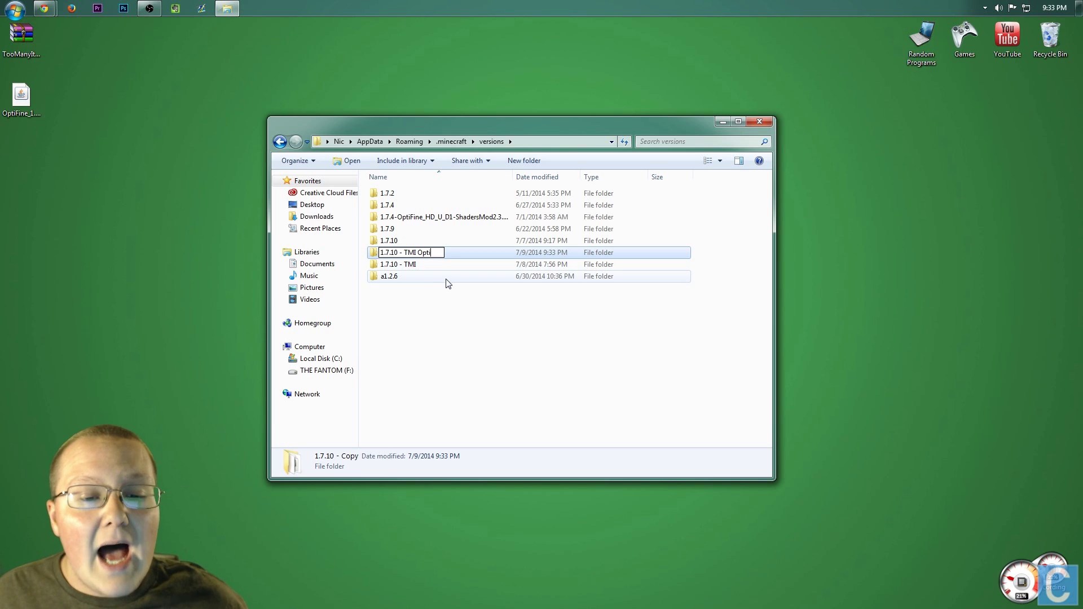
key("Return")
Copy the name text of the "1.7.10 - TMI Opti" folder without changing it.
left_click(425, 265)
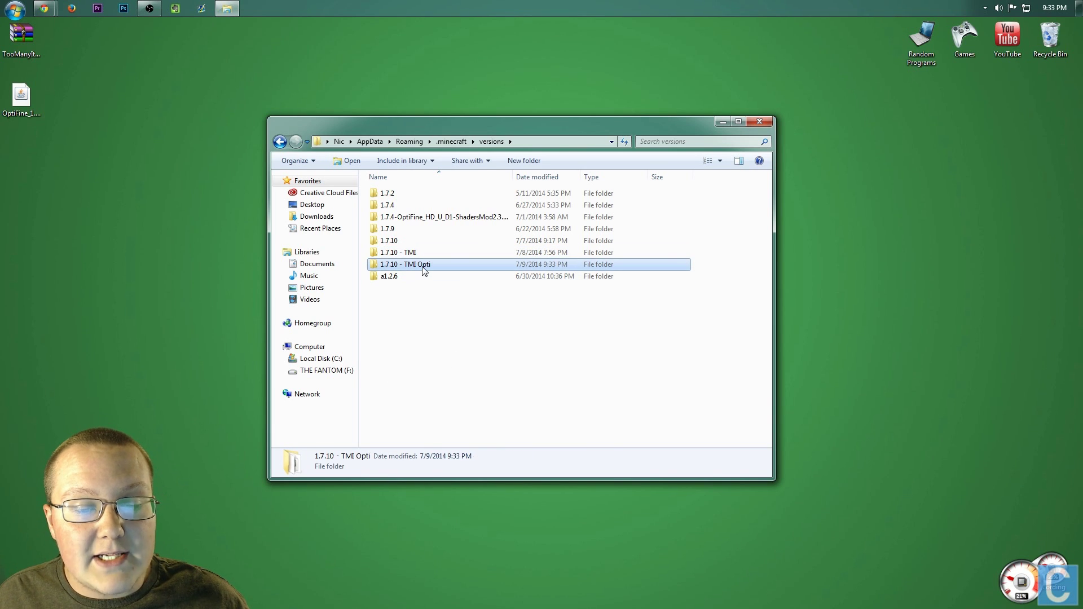
right_click(423, 267)
left_click(466, 550)
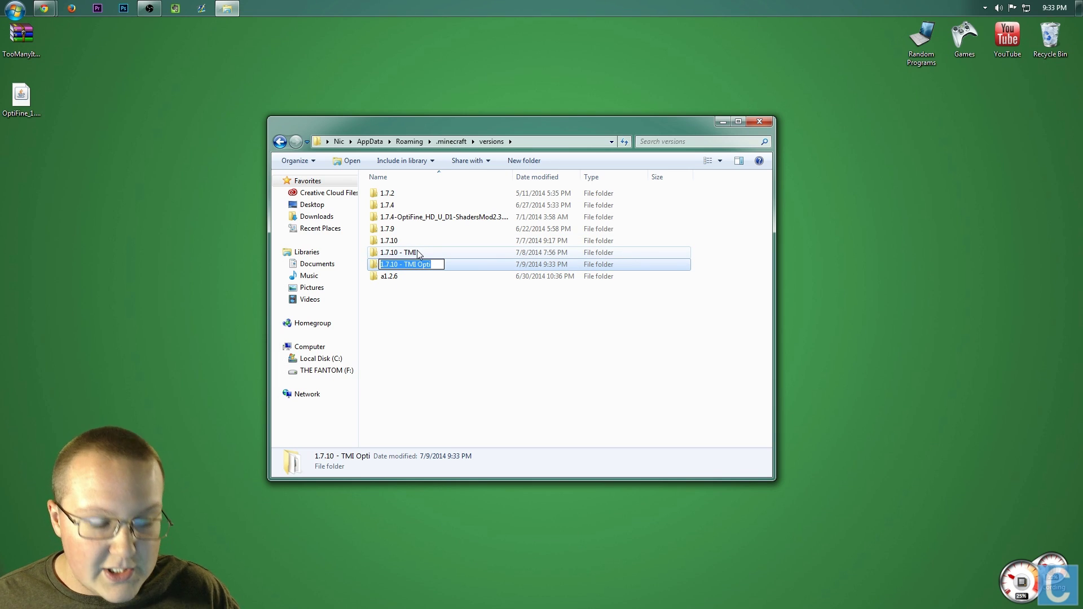
right_click(389, 264)
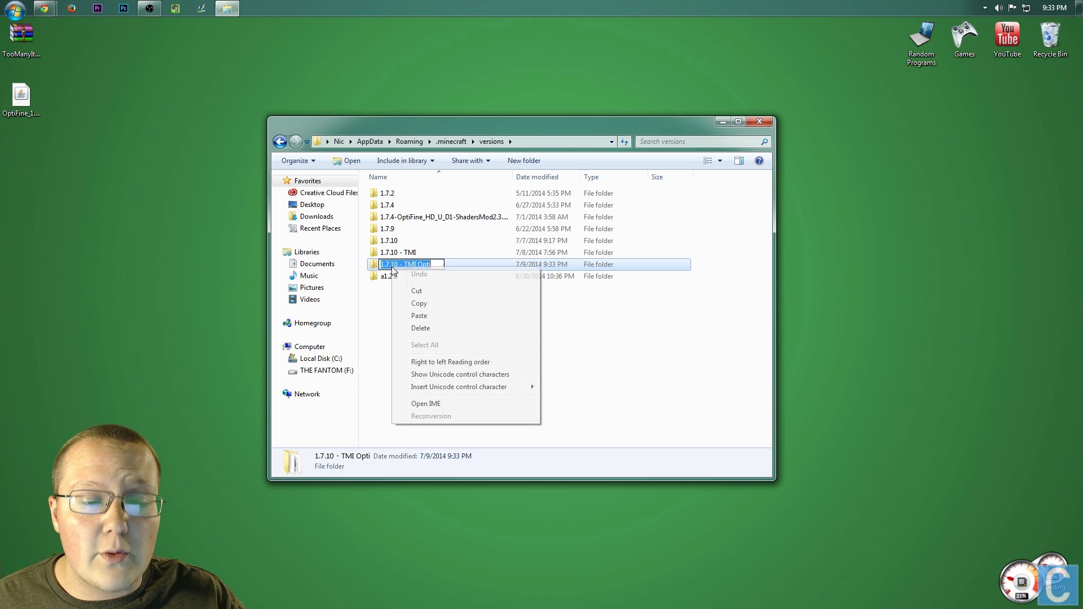
left_click(426, 302)
left_click(411, 308)
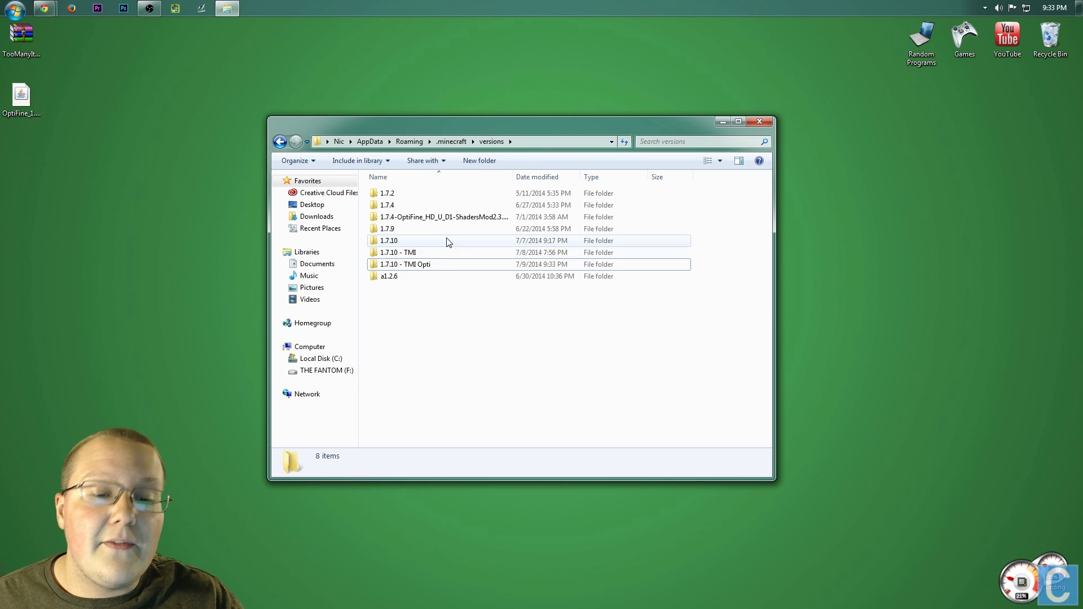
Open the "1.7.10 - TMI Opti" folder and rename its executable jar file with the copied name "1.7.10 - TMI Opti".
double_click(425, 268)
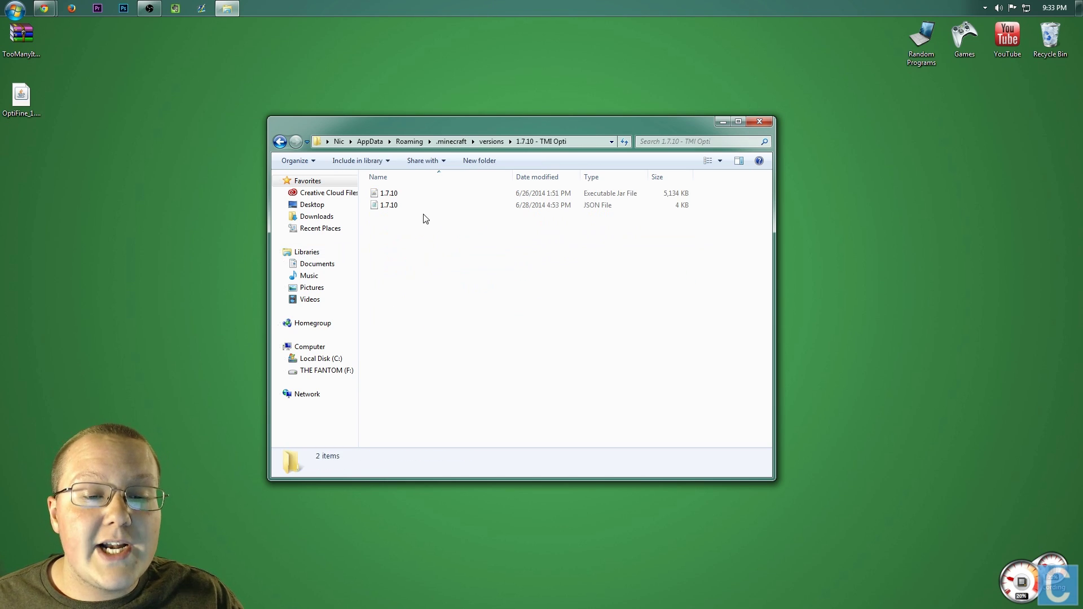
right_click(395, 194)
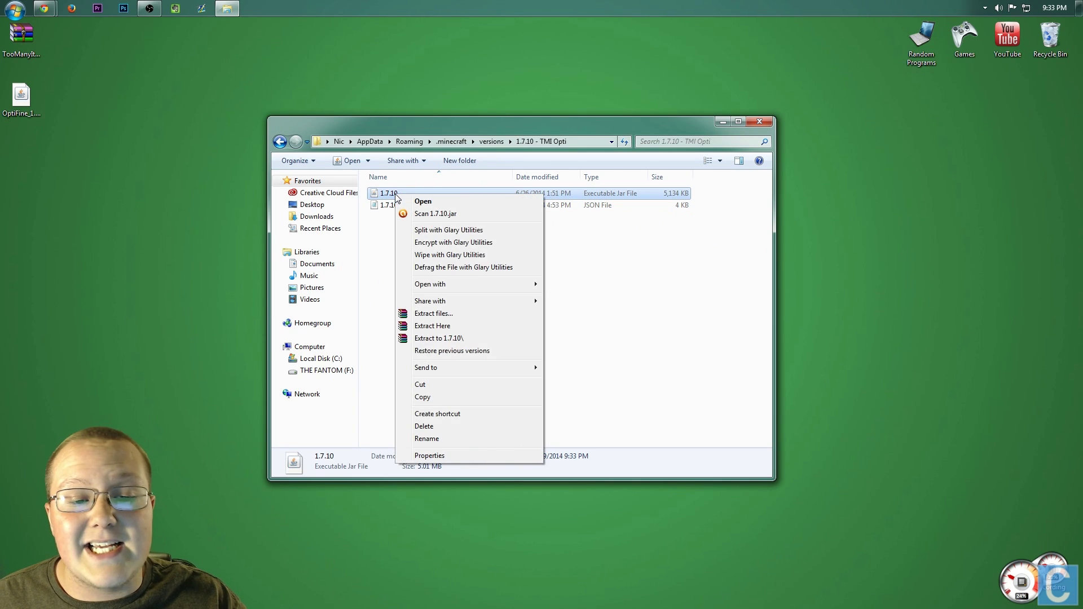
left_click(434, 439)
right_click(388, 194)
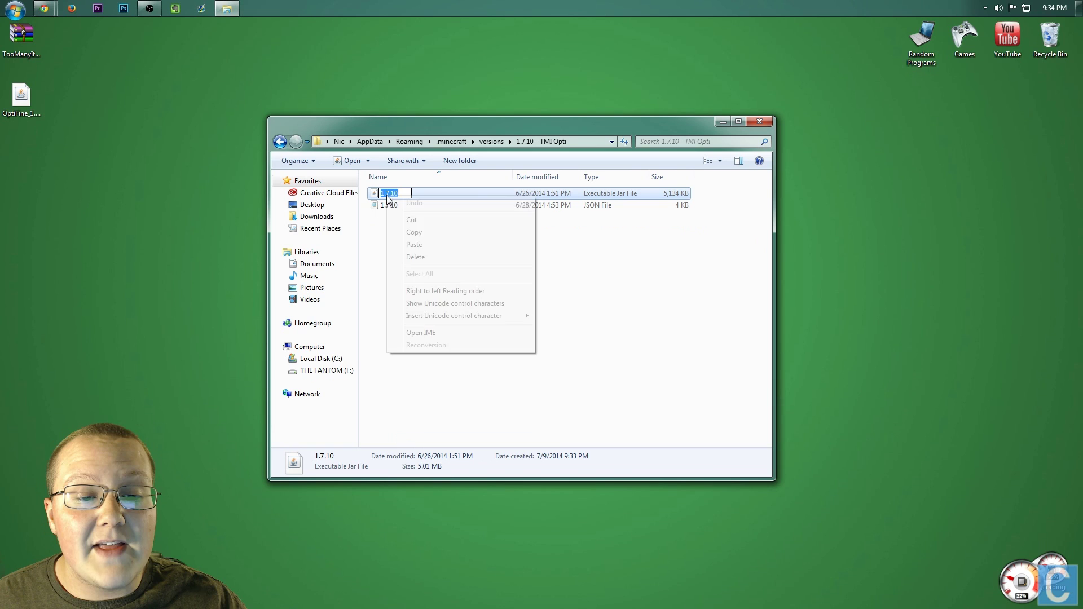
left_click(428, 245)
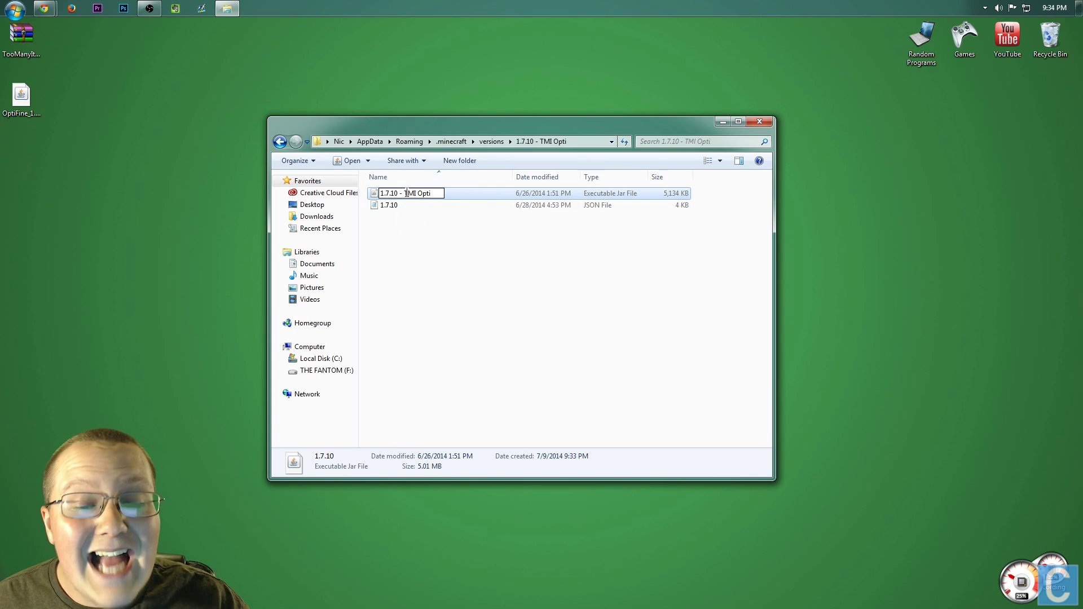
left_click(280, 142)
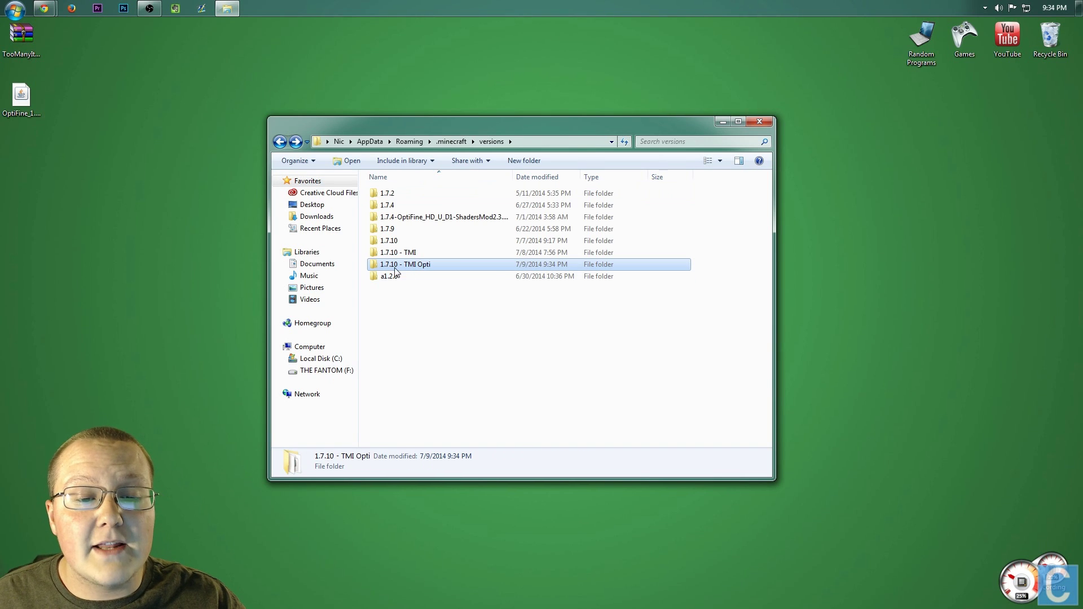
Rename the JSON file in the "1.7.10 - TMI Opti" folder as "1.7.10 - TMI Opti.JSON", reusing the copied name.
double_click(395, 268)
left_click(394, 205)
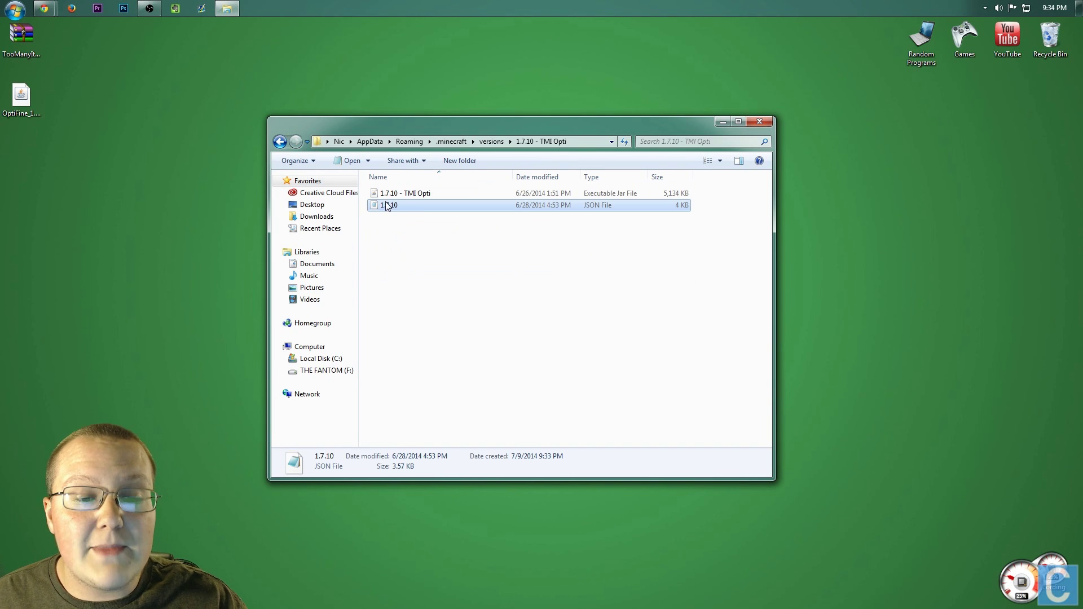
right_click(434, 209)
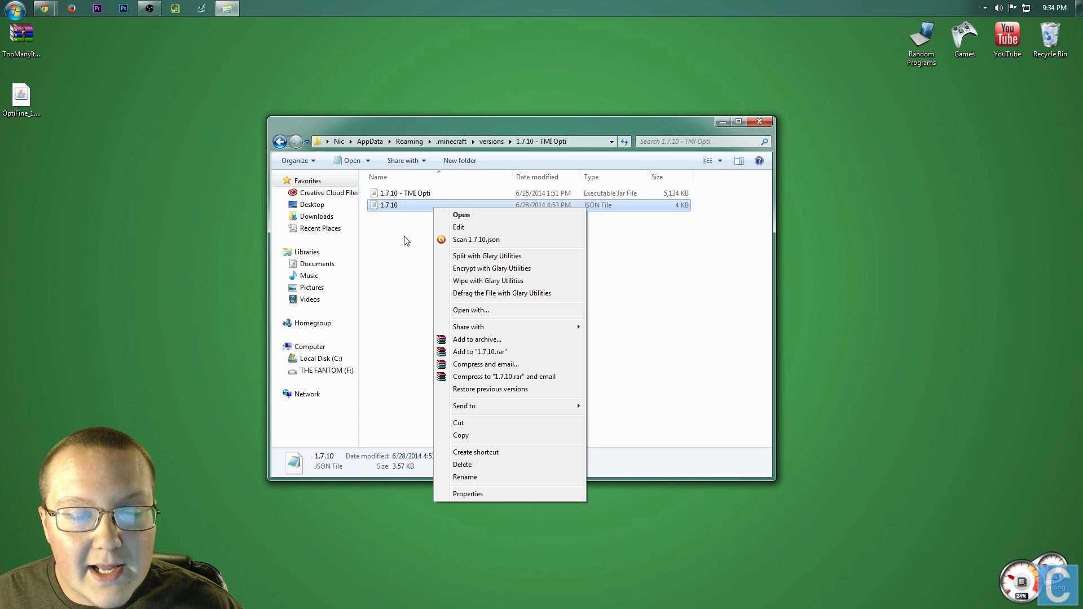
left_click(474, 478)
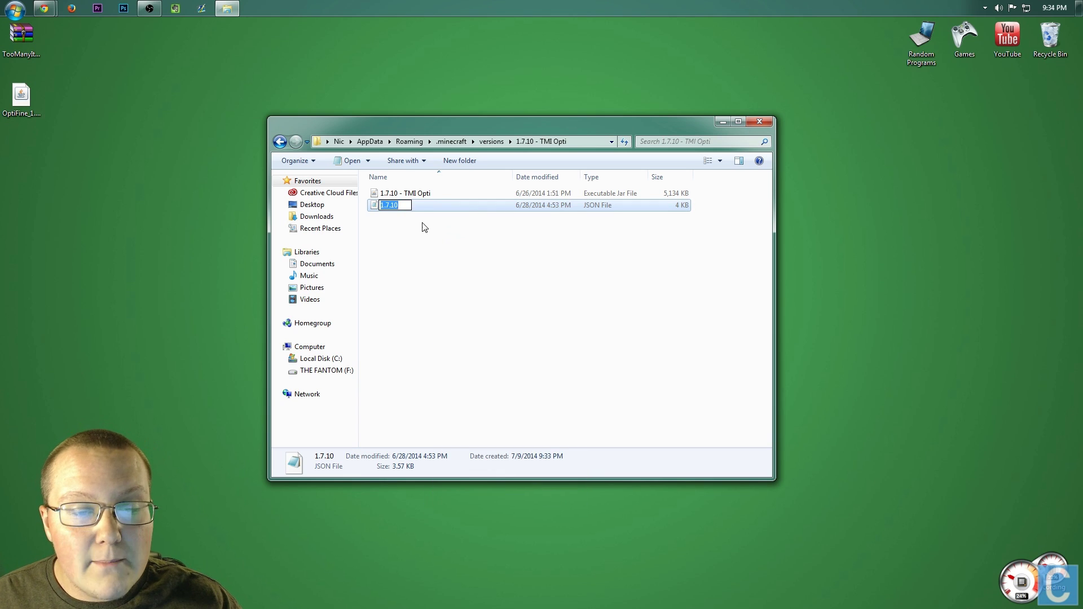
right_click(395, 205)
right_click(392, 205)
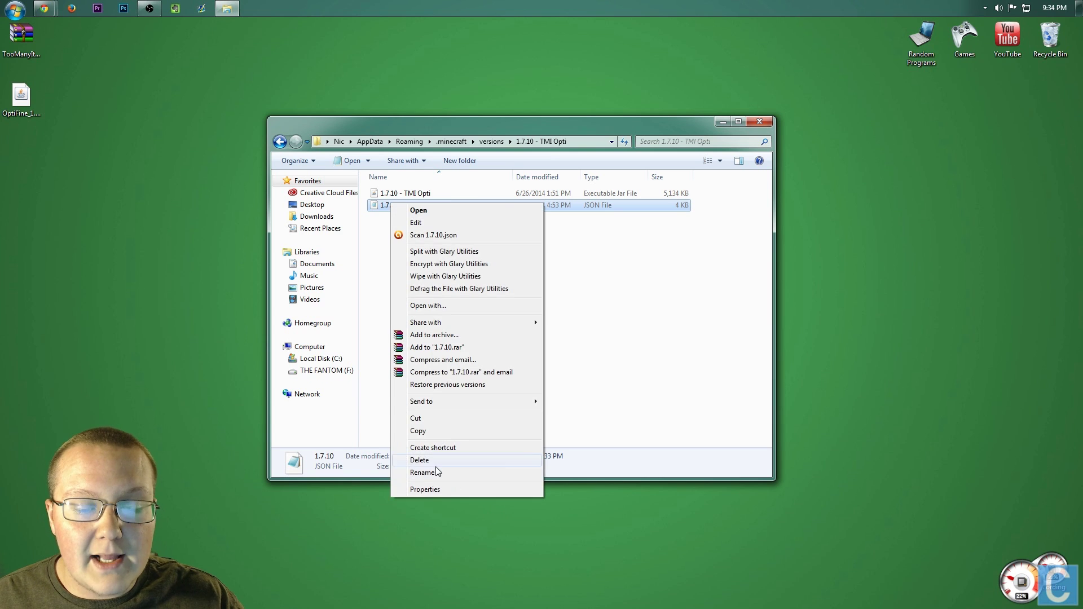
left_click(438, 473)
right_click(386, 207)
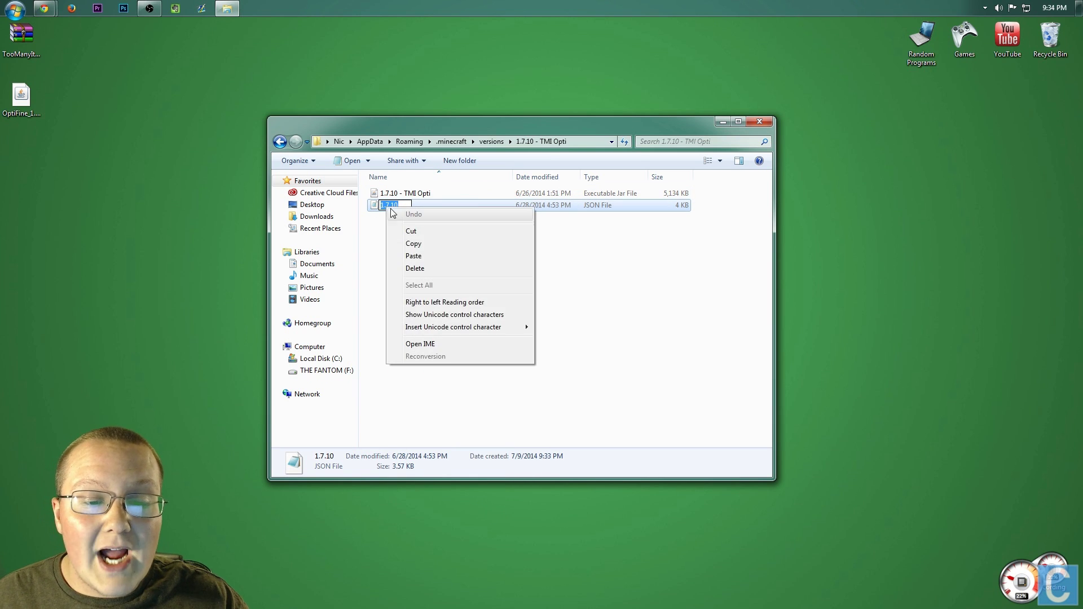
left_click(426, 256)
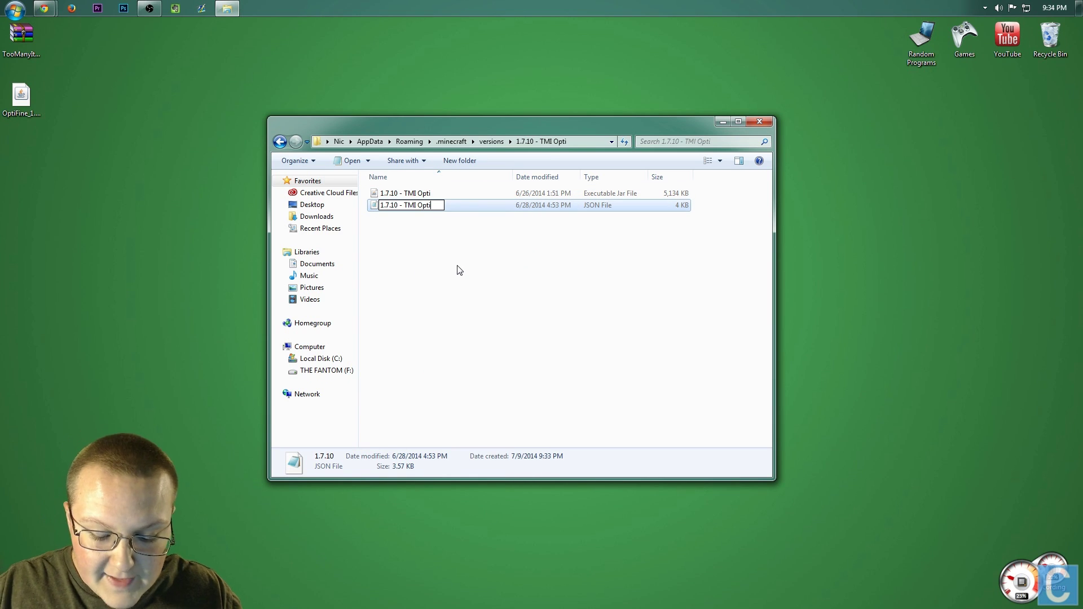
type(".")
type("JSON")
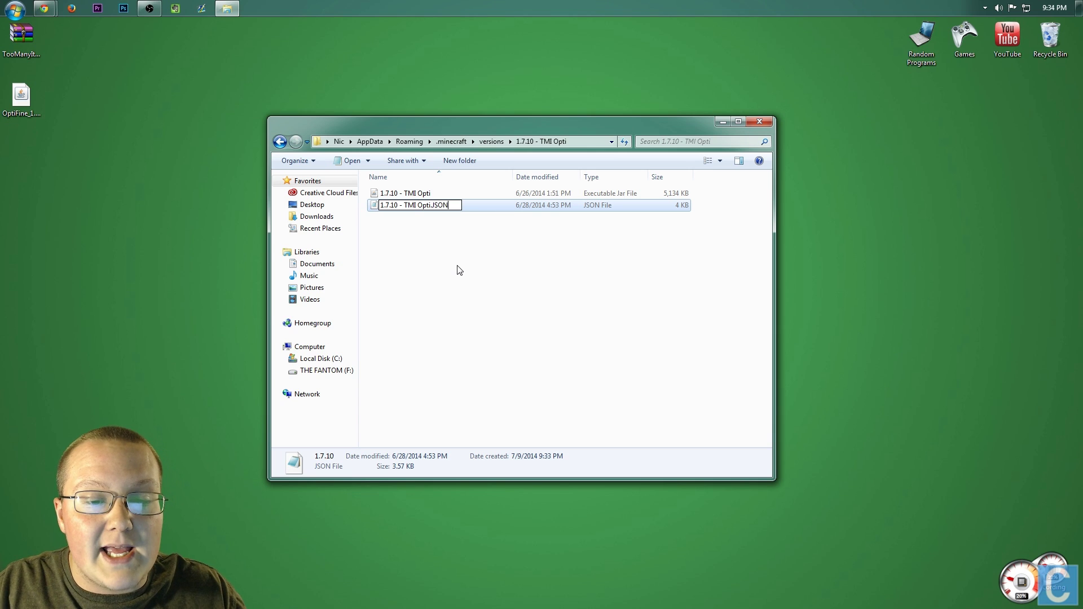
key("Return")
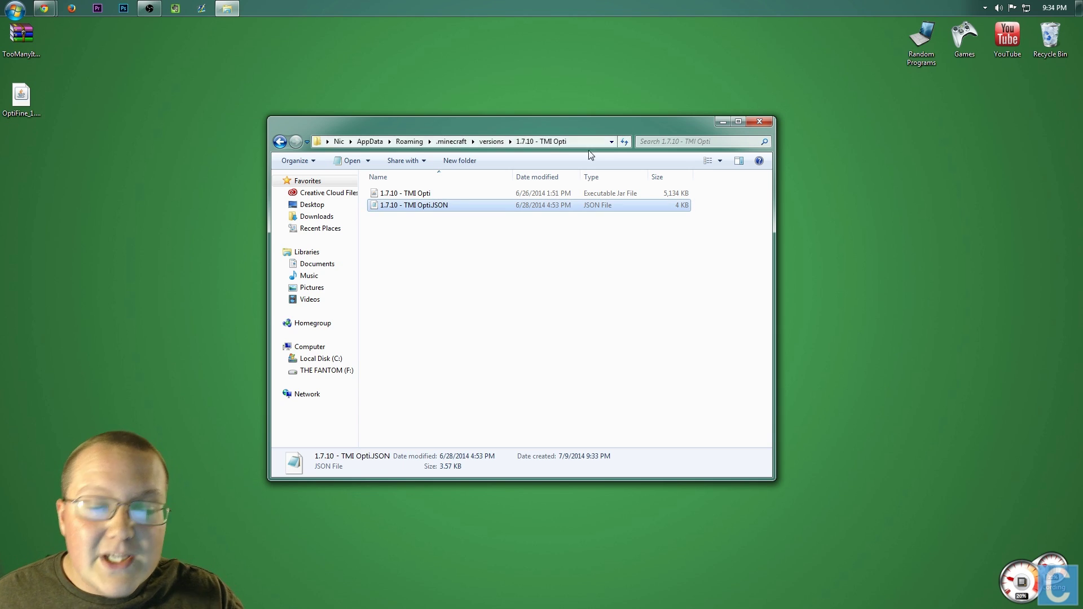
Remove the added ".JSON" from the JSON file's name, leaving "1.7.10 - TMI Opti".
right_click(452, 205)
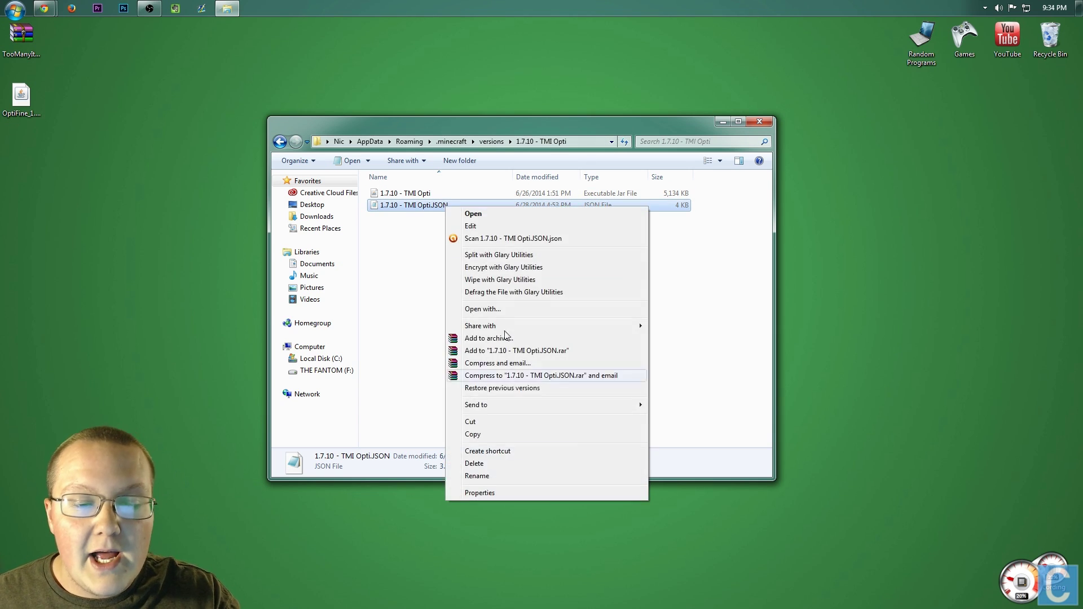
left_click(486, 476)
key("End")
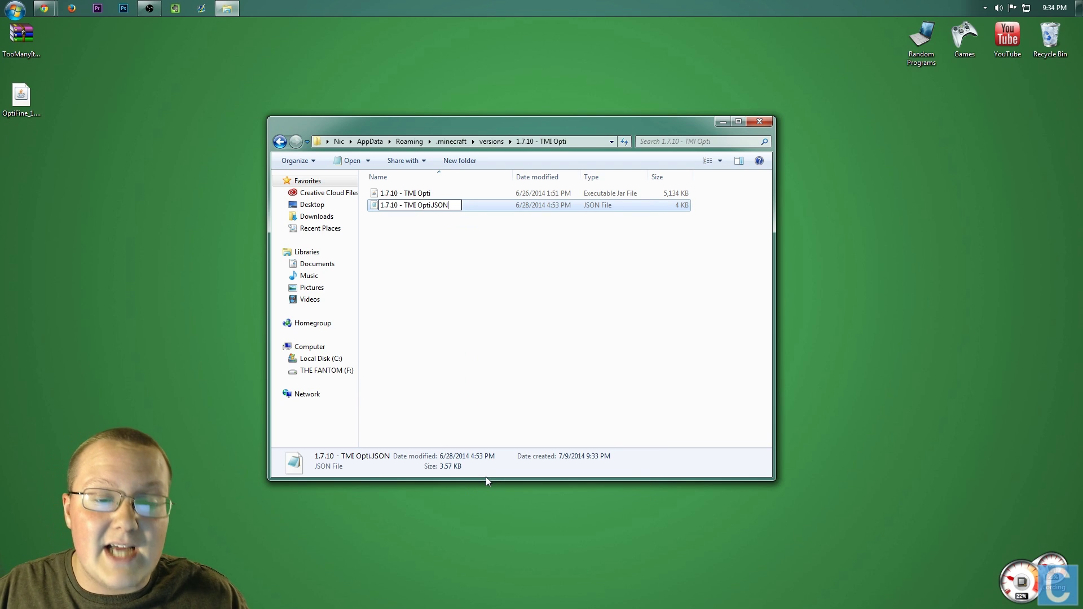
key("BackSpace")
key("BackSpace")
key("BackSpace")
key("BackSpace")
key("BackSpace")
key("Return")
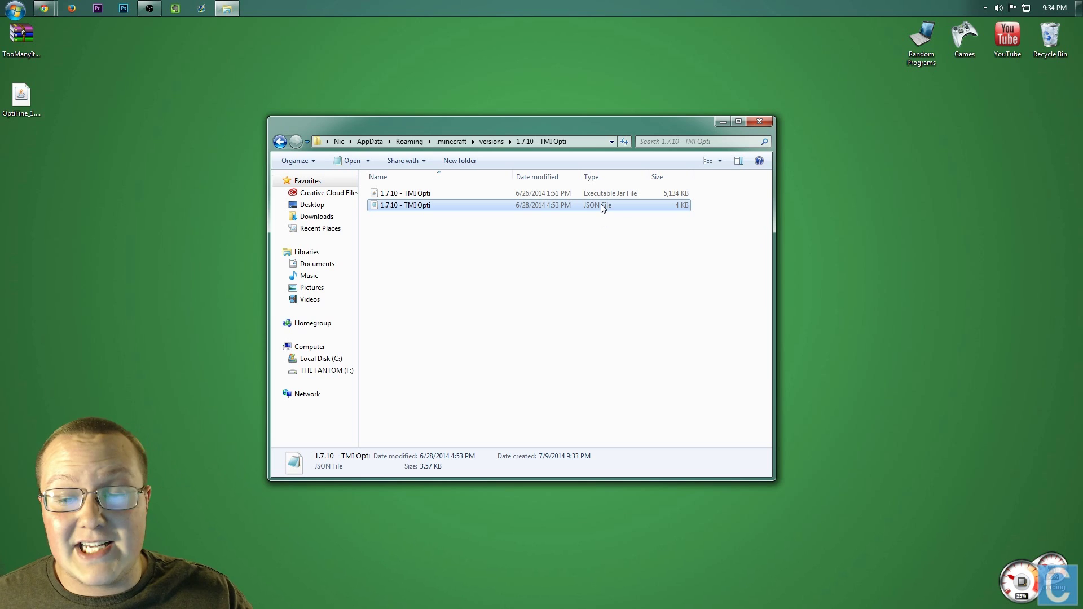
Replace the "id" value in the JSON file with the copied "1.7.10 - TMI Opti", and save and close the file.
double_click(435, 212)
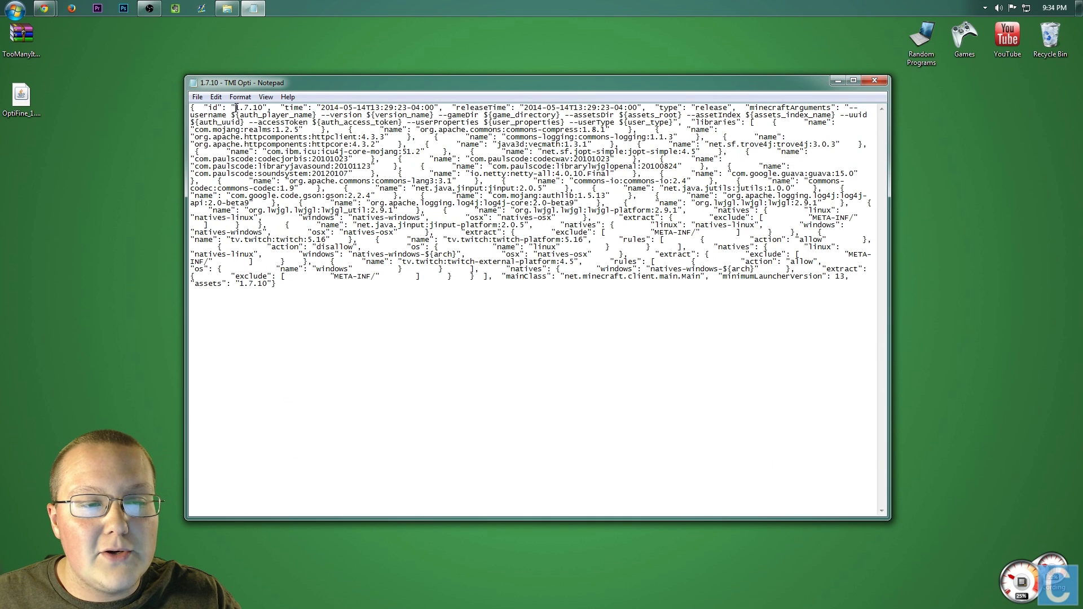
left_click_drag(236, 108, 264, 107)
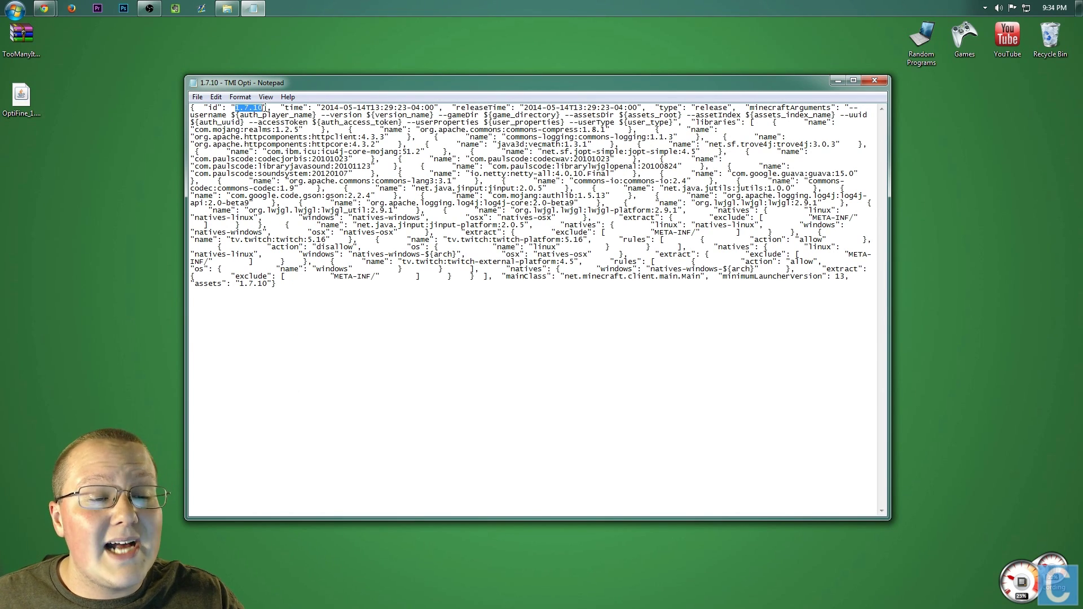
right_click(248, 109)
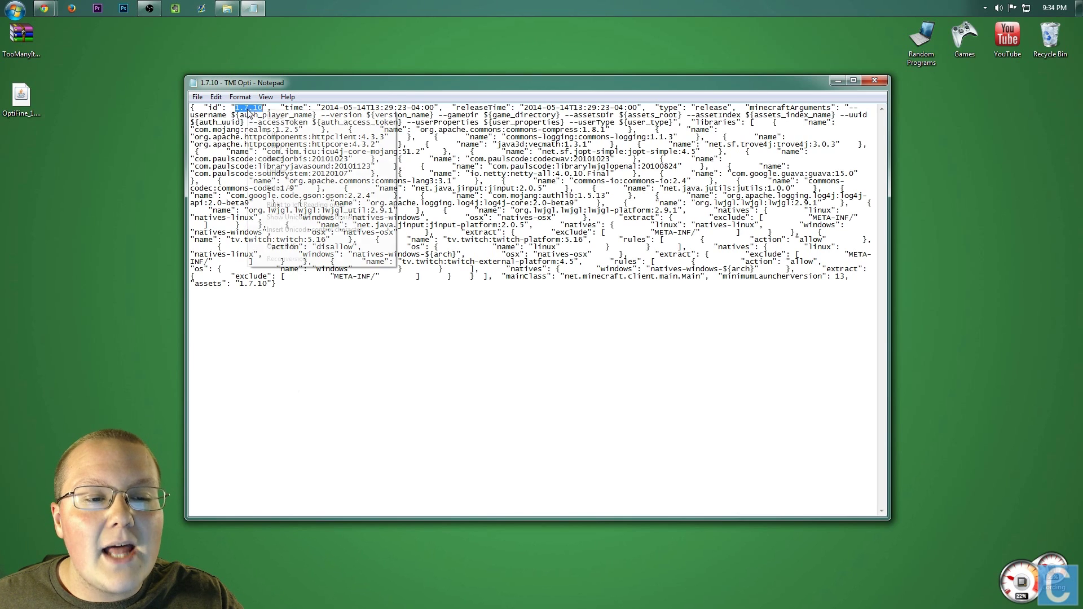
left_click(284, 158)
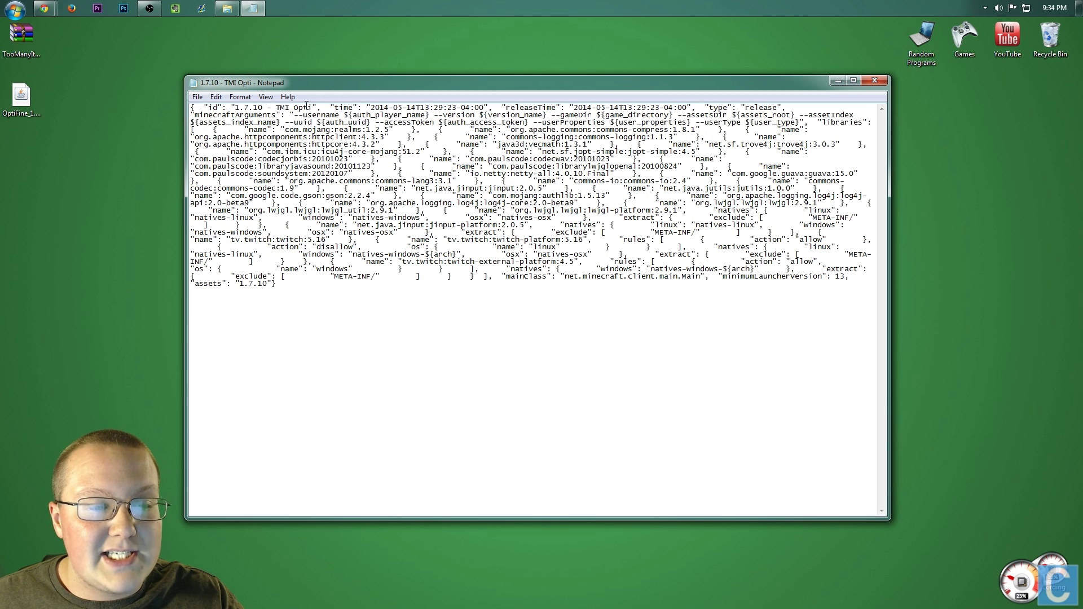
left_click(203, 102)
left_click(221, 131)
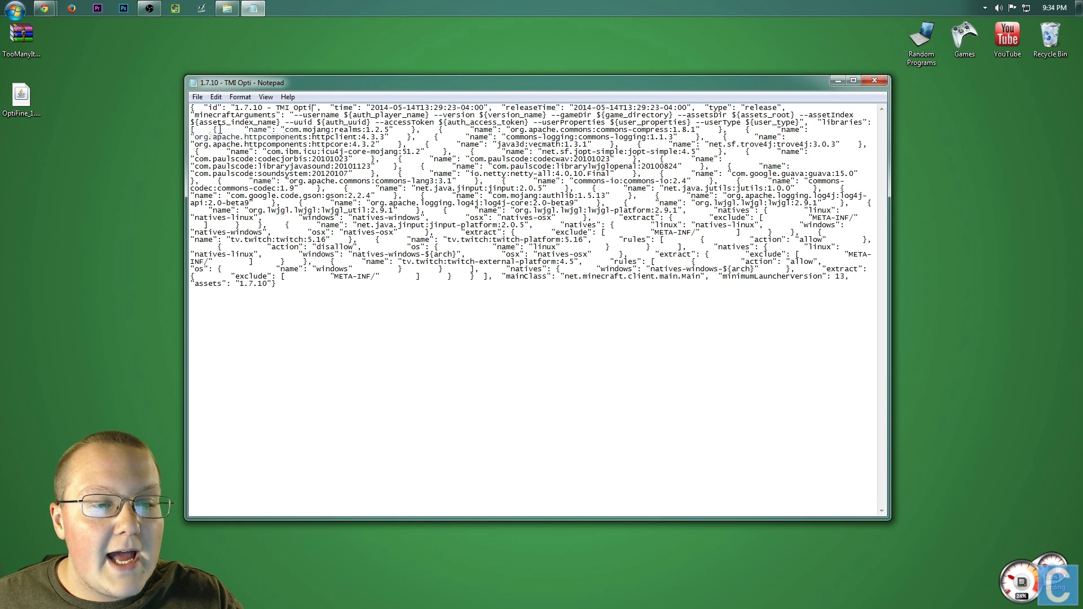
left_click(874, 80)
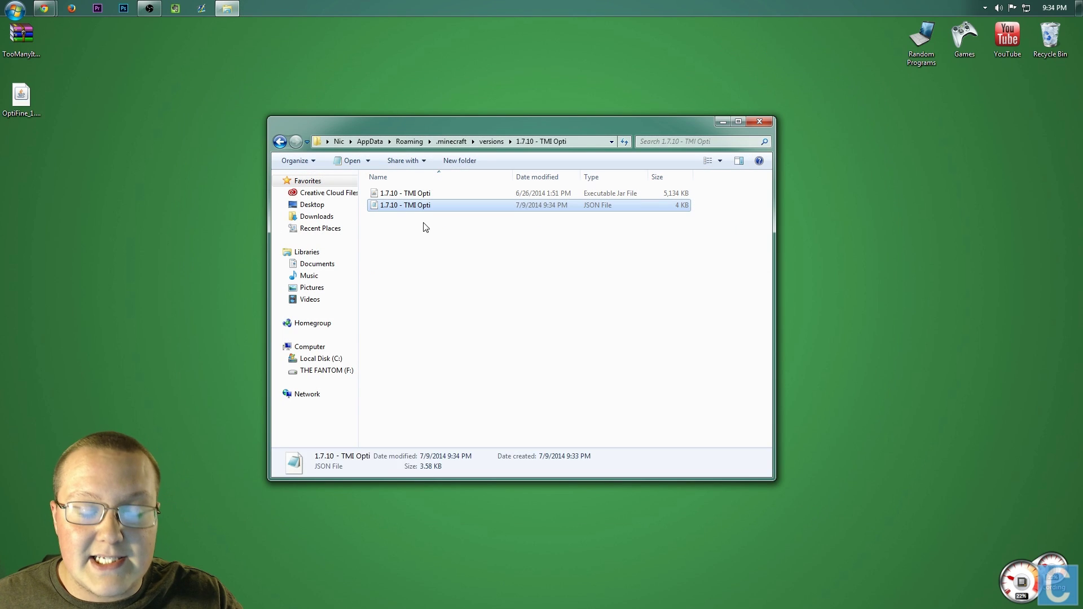
Open the "1.7.10 - TMI Opti" jar file with WinRAR archiver and dismiss the licence reminder.
left_click(430, 244)
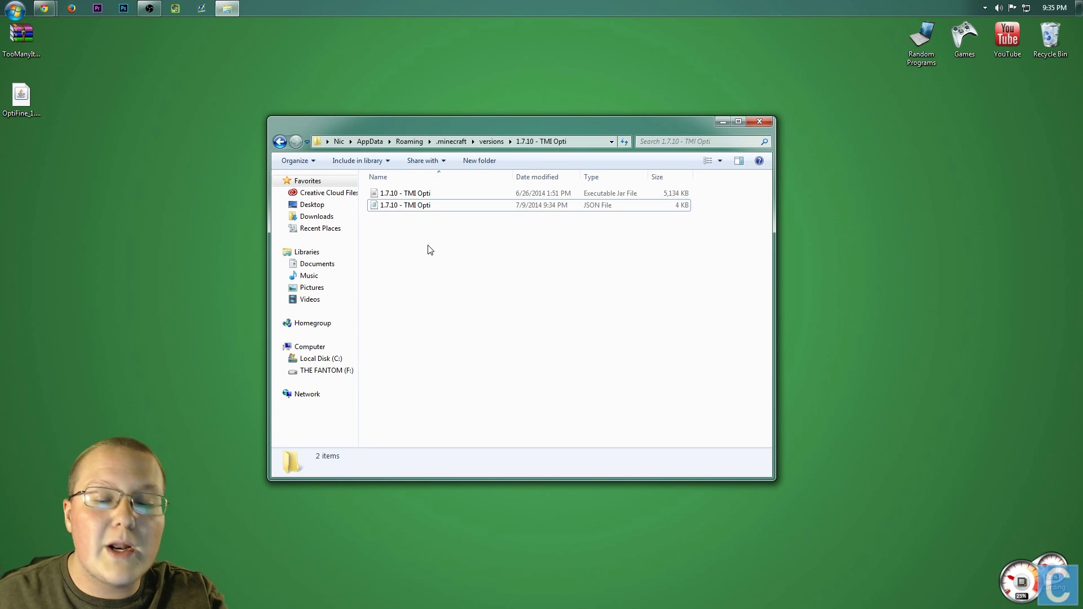
left_click(384, 206)
left_click(395, 193)
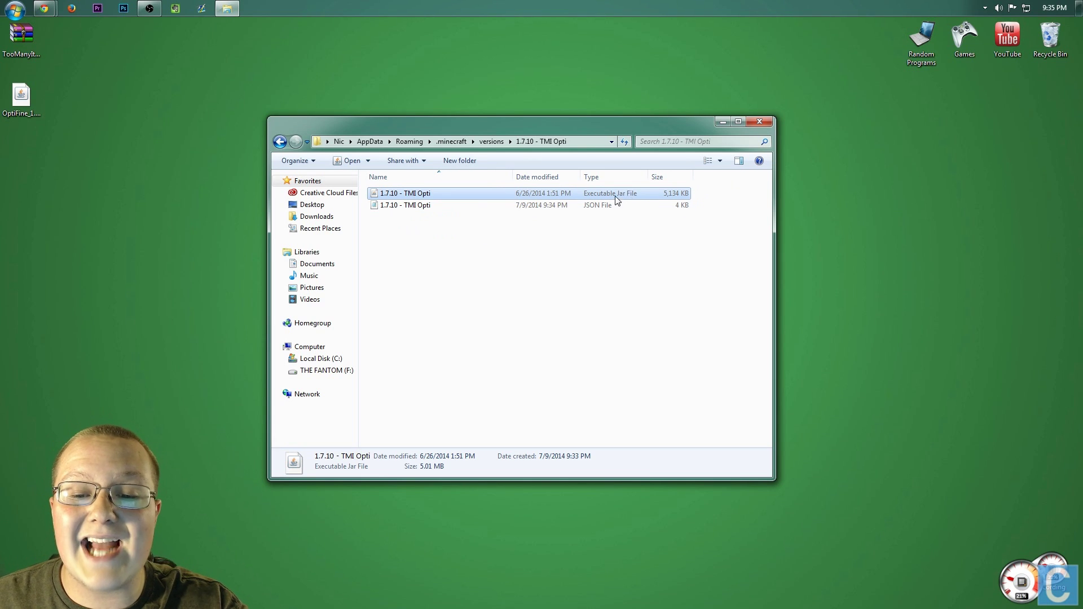
right_click(402, 193)
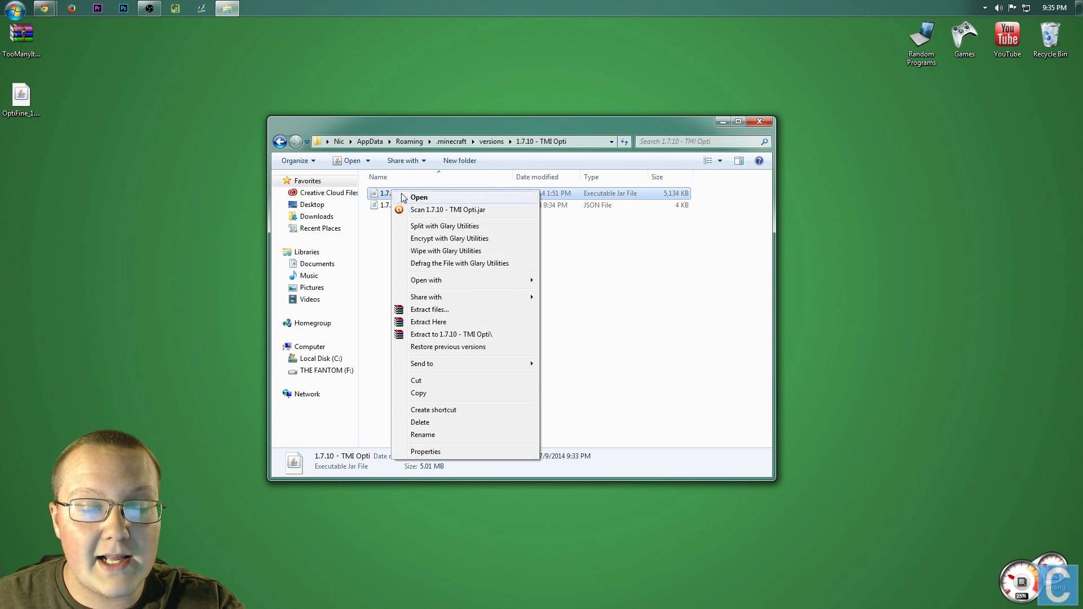
mouse_move(446, 281)
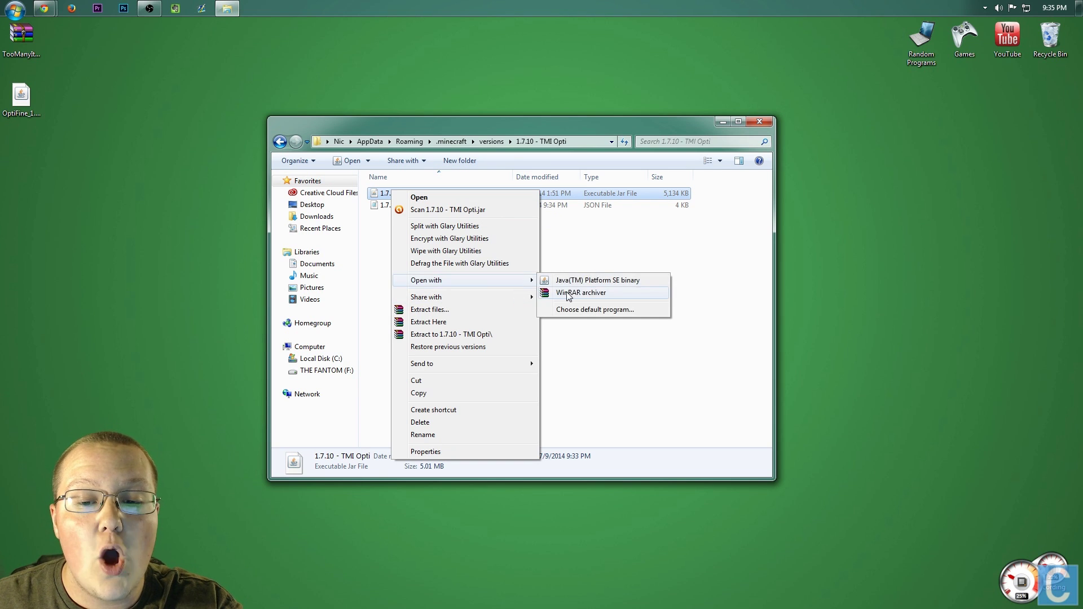
left_click(569, 293)
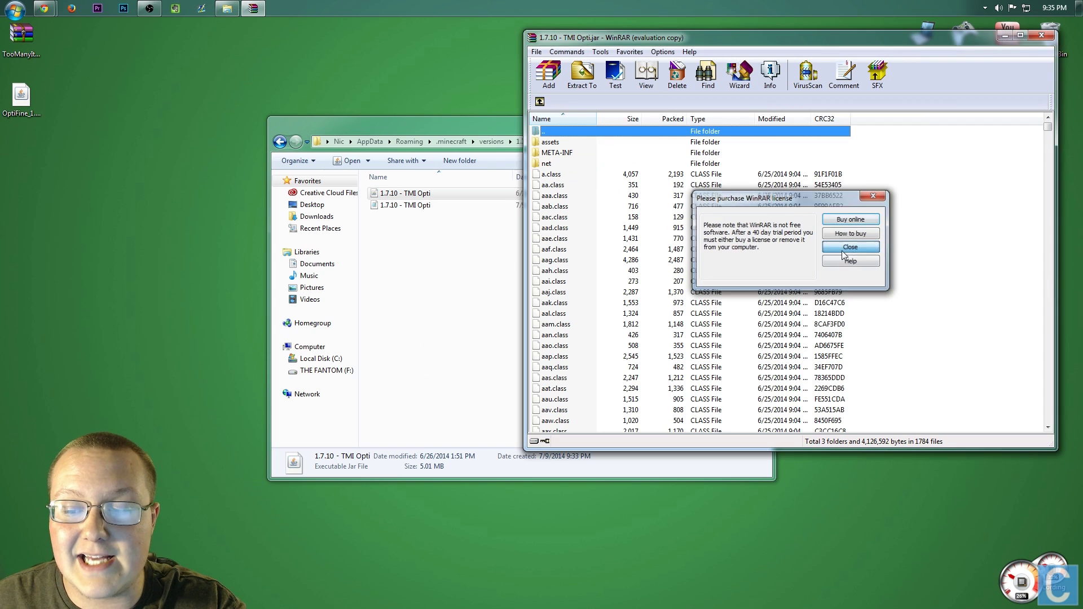
left_click(844, 255)
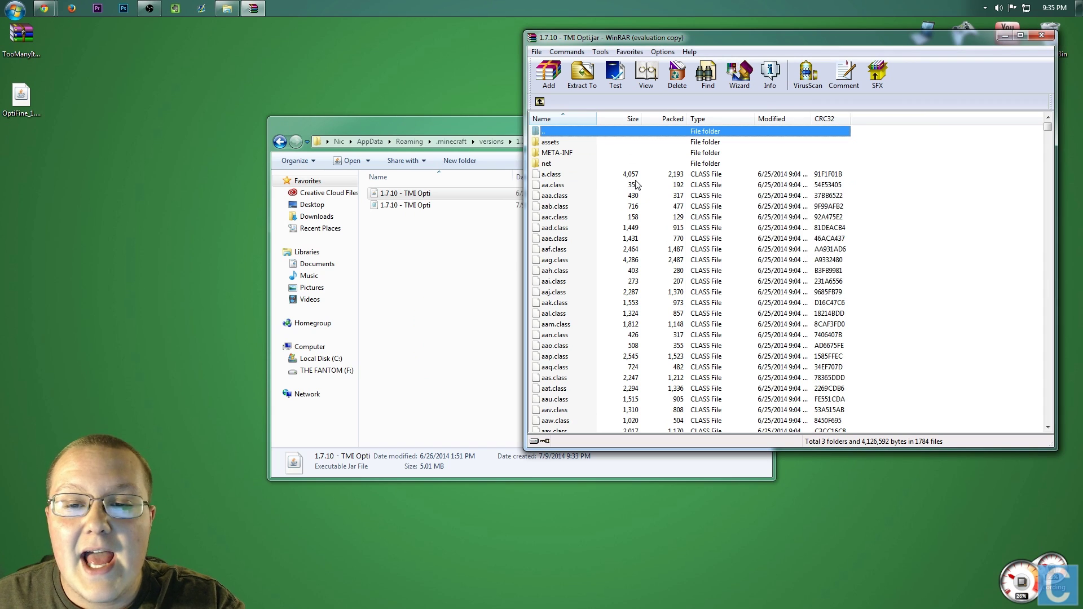
Open the TooManyItems archive from the desktop and place its window beside the "1.7.10 - TMI Opti.jar" archive window.
left_click(22, 51)
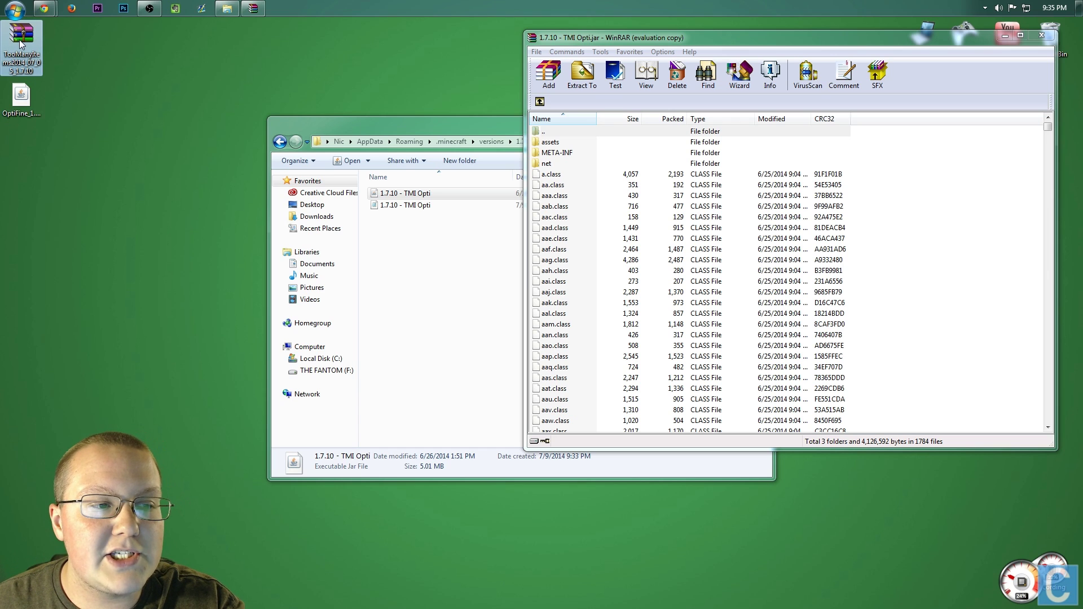
double_click(20, 39)
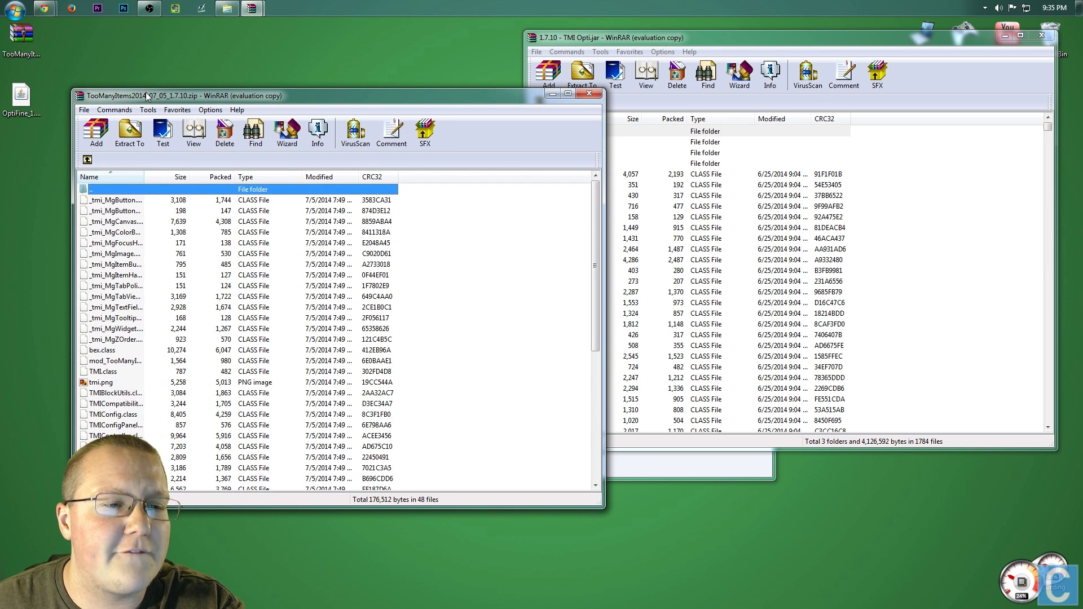
left_click(419, 326)
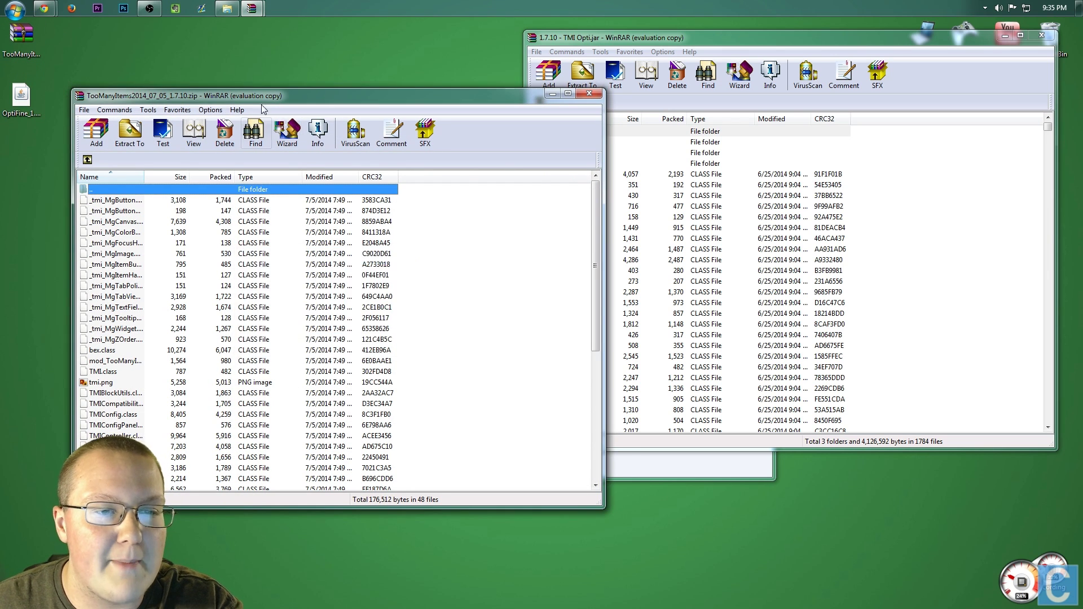
left_click_drag(260, 95, 191, 71)
right_click(23, 35)
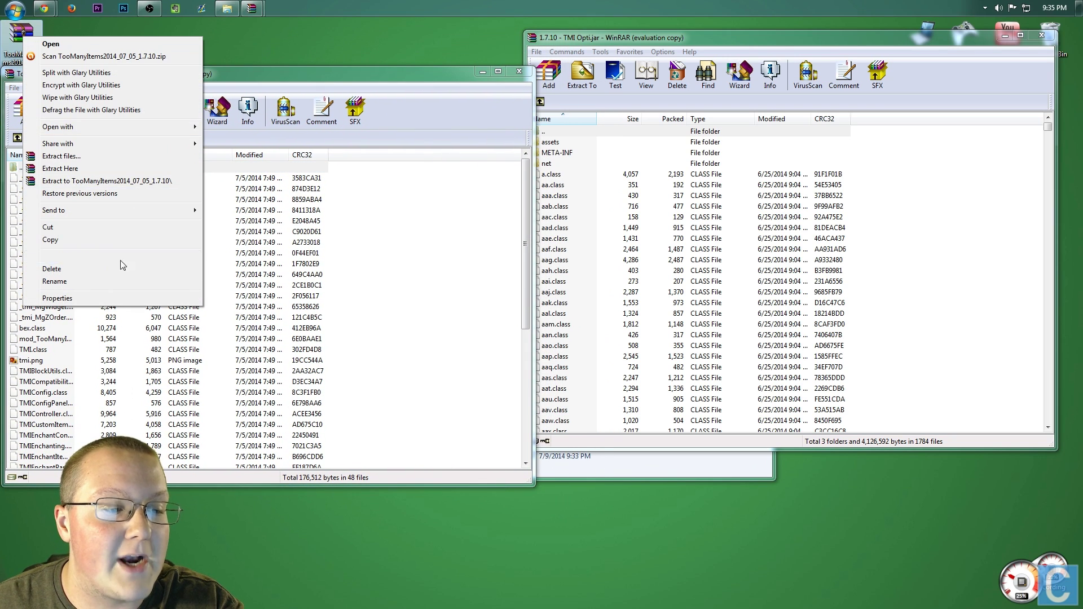
left_click(425, 127)
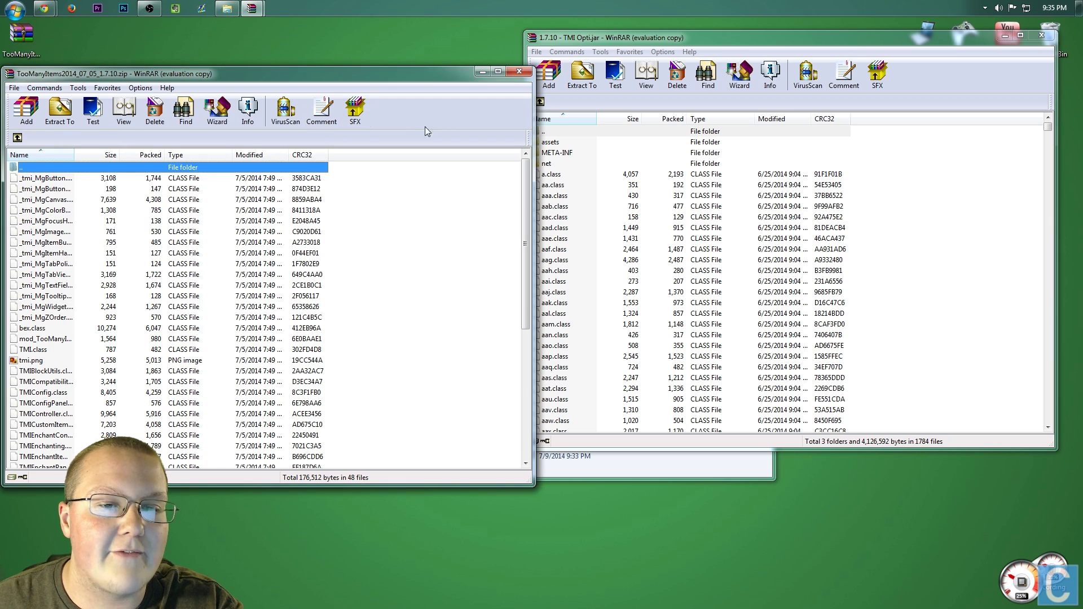
left_click_drag(264, 74, 257, 63)
Add all the TooManyItems archive files to "1.7.10 - TMI Opti.jar" with the default archive settings, and close the TooManyItems archive.
left_click(318, 168)
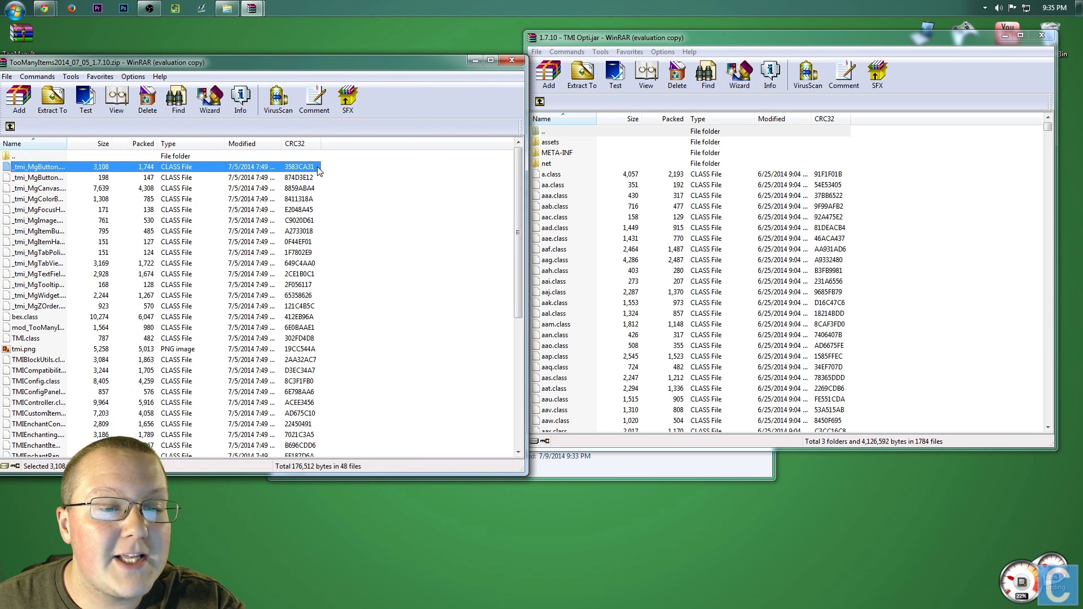
left_click_drag(330, 165, 247, 561)
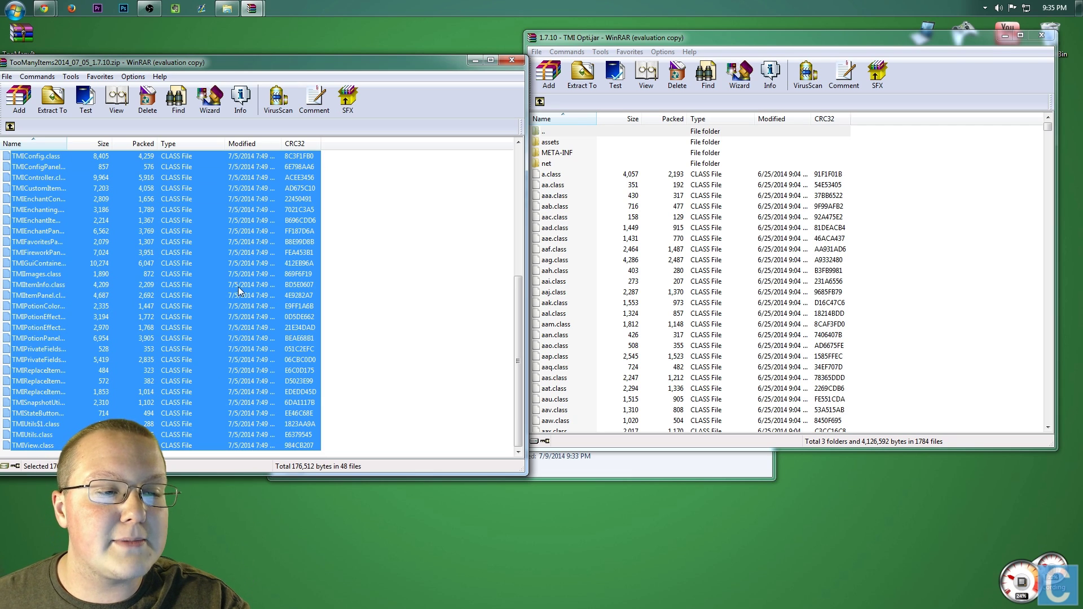
left_click_drag(750, 245, 751, 246)
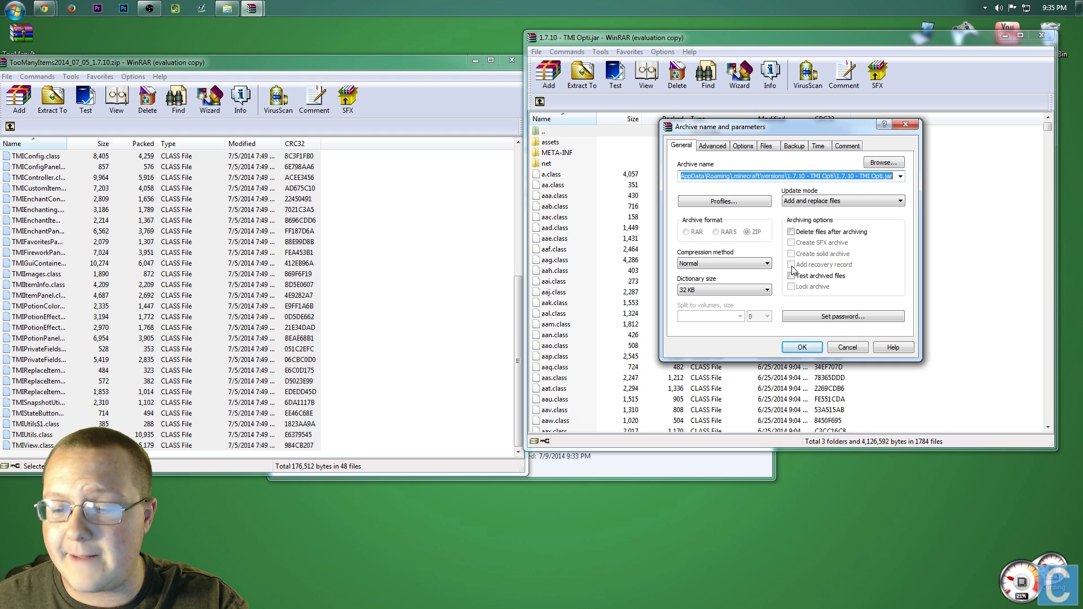
left_click(802, 347)
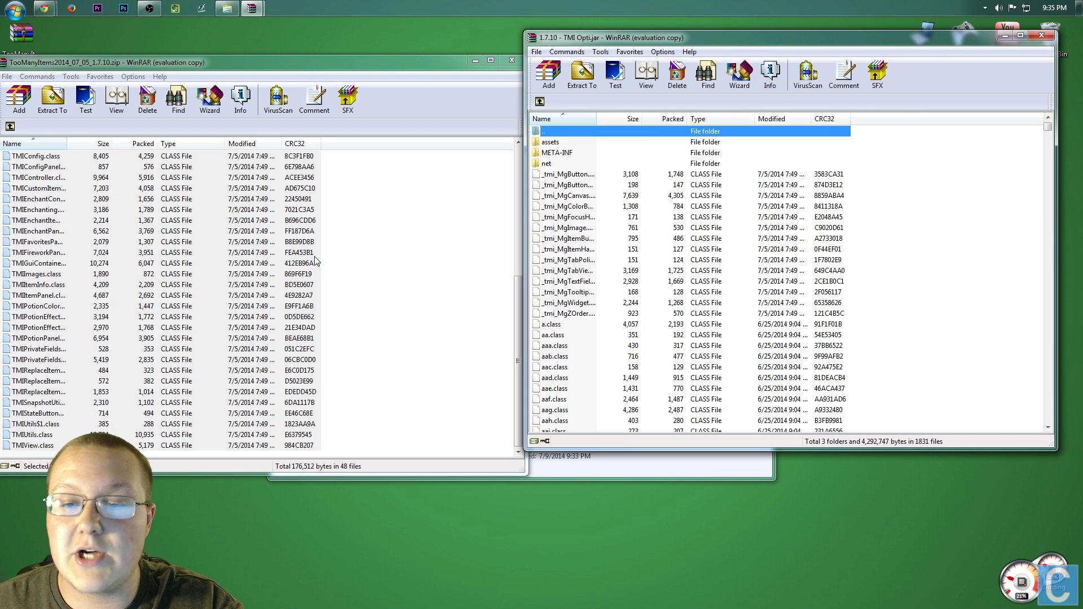
left_click(493, 82)
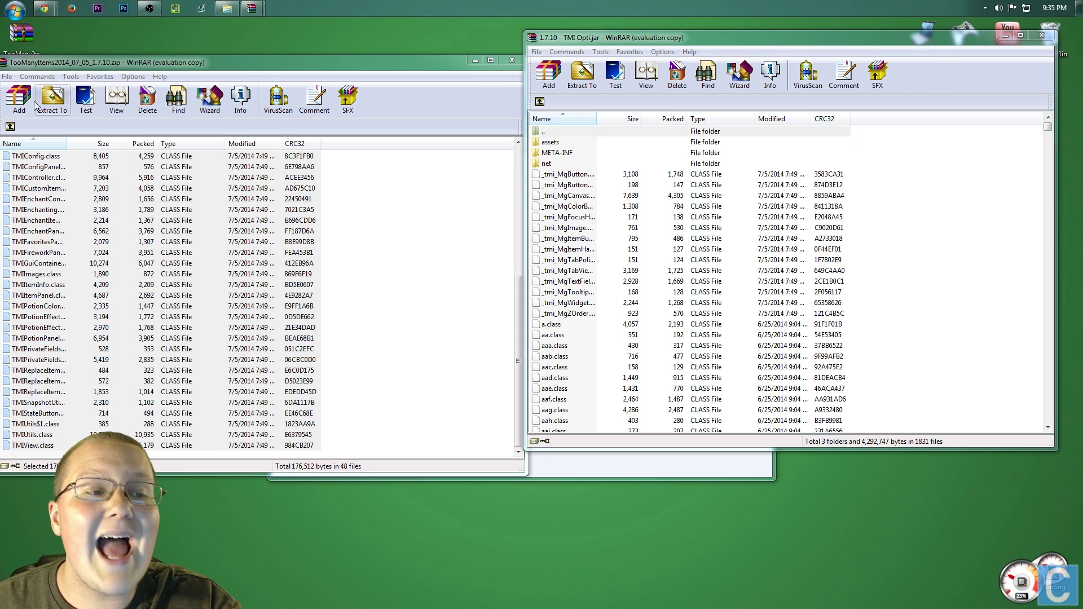
left_click(512, 59)
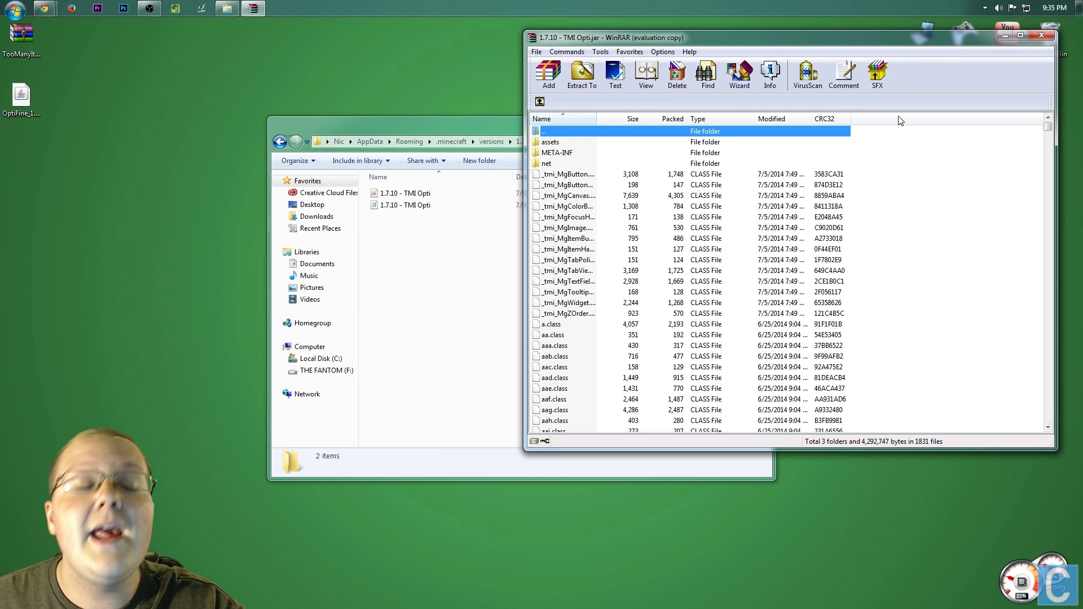
Open the OptiFine_1.7.10_HD_U_A4 jar from the desktop with WinRAR archiver and dismiss the licence reminder.
left_click(21, 101)
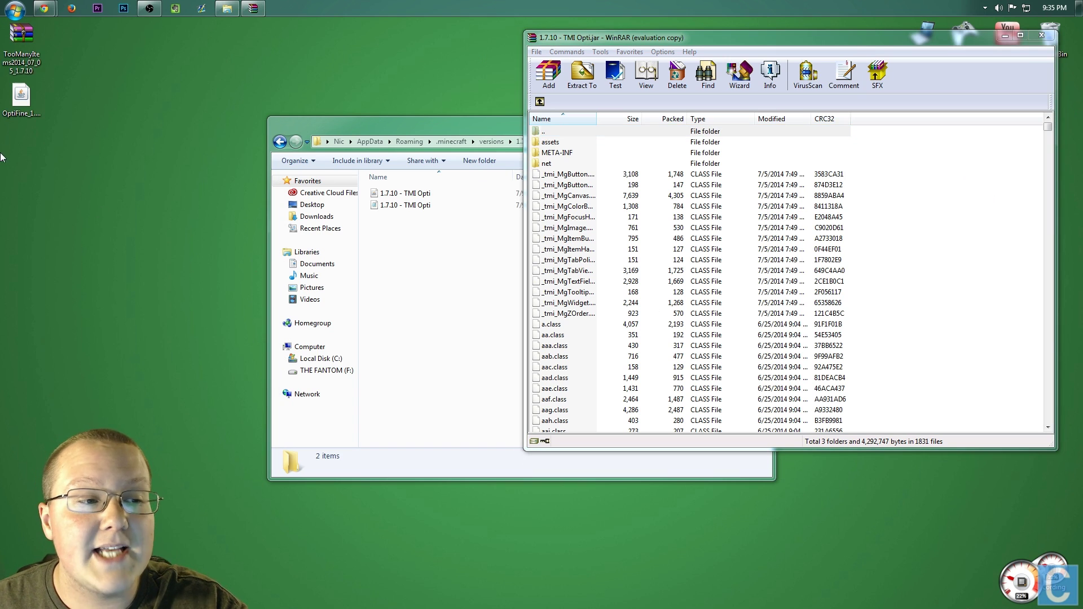
right_click(22, 109)
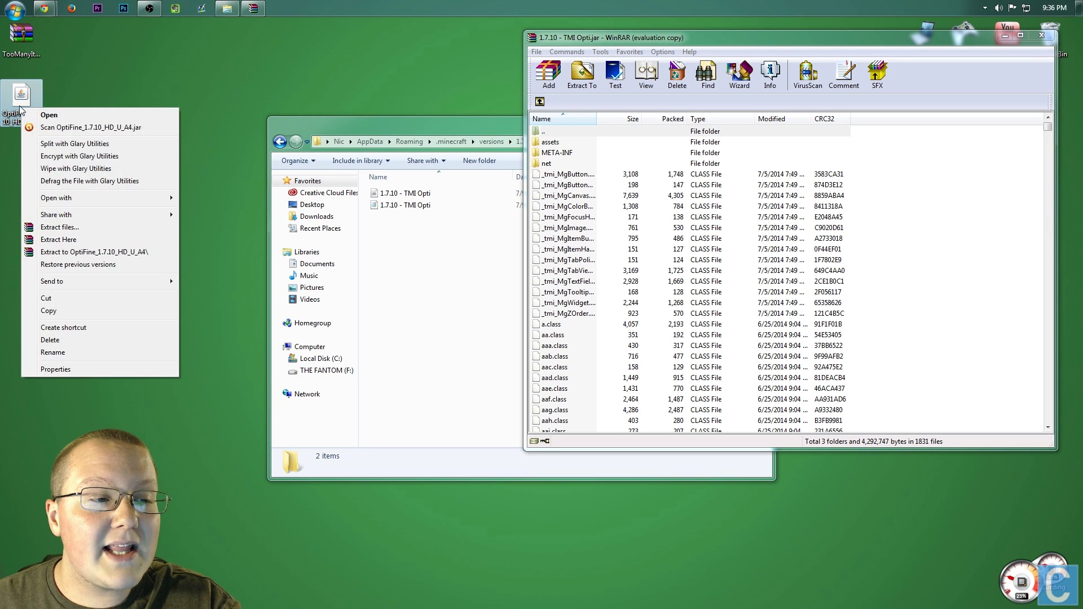
mouse_move(56, 200)
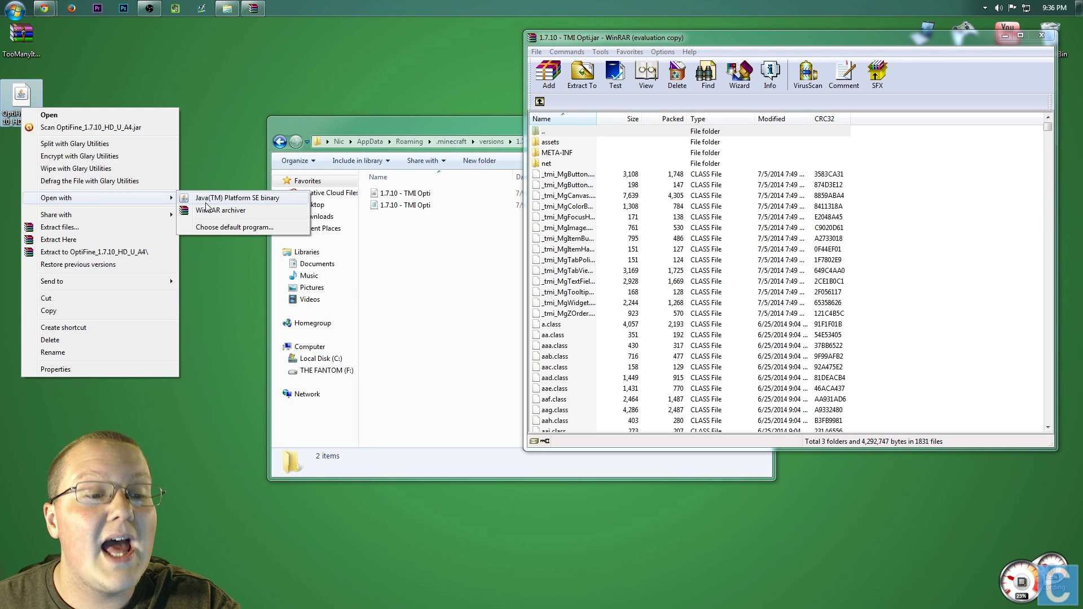
left_click(220, 210)
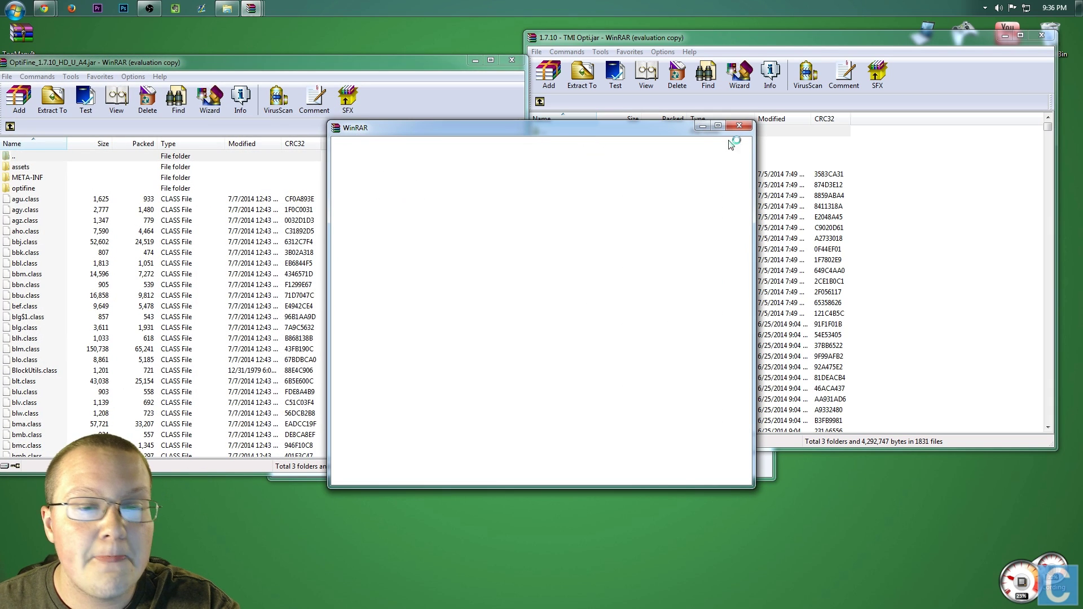
left_click(739, 126)
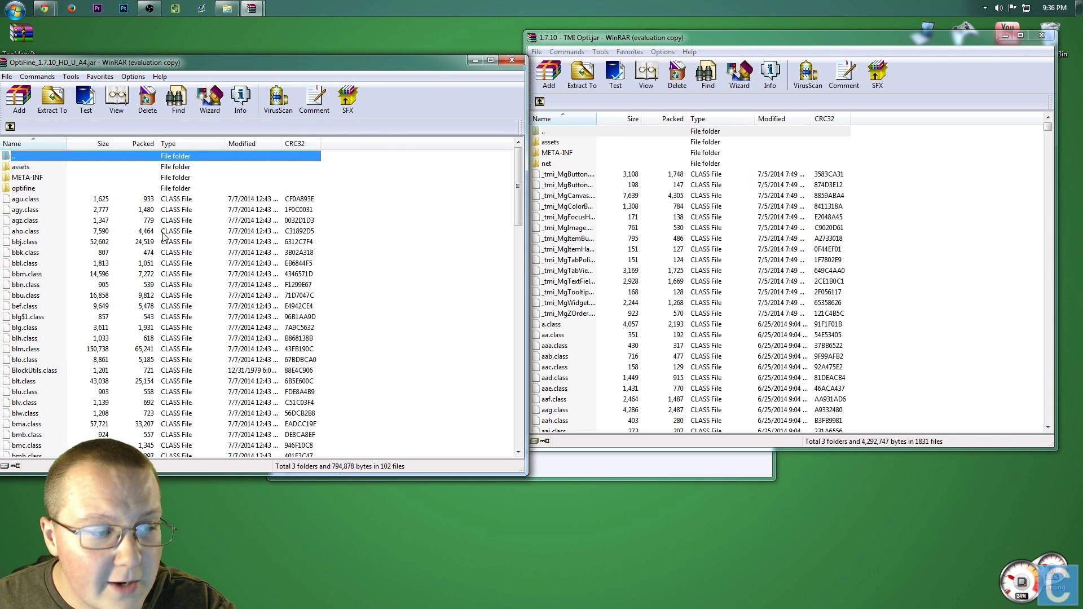
Add all the OptiFine archive's files and folders to "1.7.10 - TMI Opti.jar" with the default archive settings.
left_click(378, 178)
left_click_drag(357, 173, 265, 402)
left_click_drag(727, 279, 728, 280)
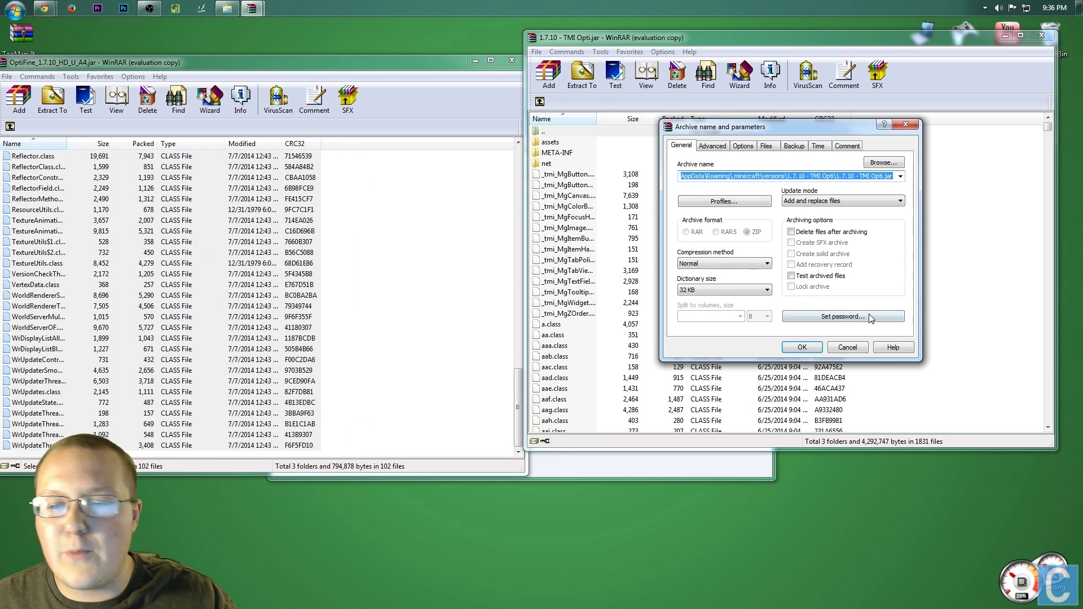
left_click(801, 347)
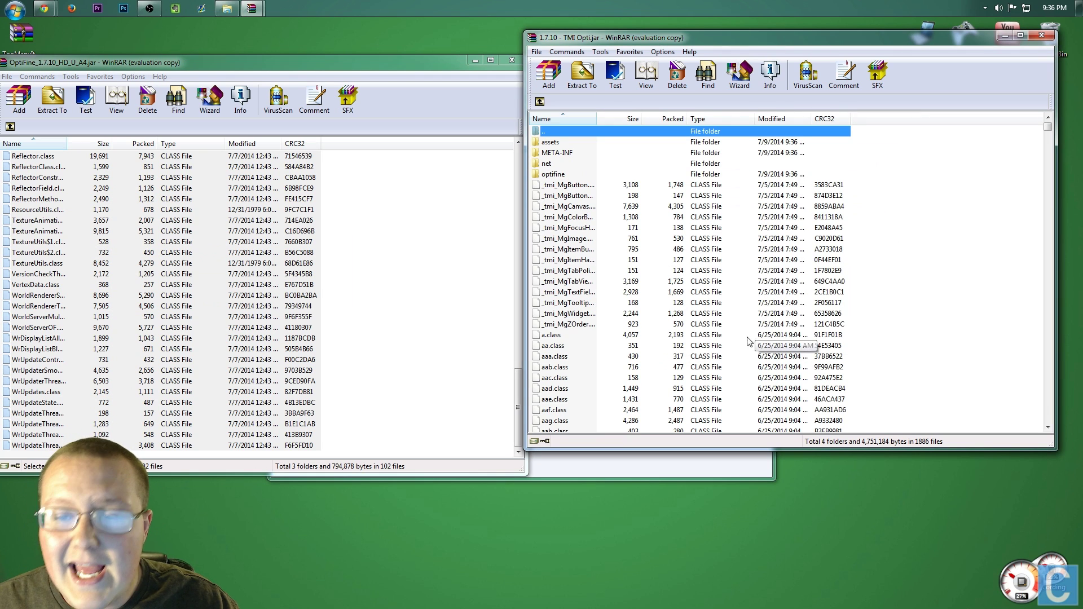
Delete the META-INF folder from "1.7.10 - TMI Opti.jar" and confirm the deletion.
left_click(620, 157)
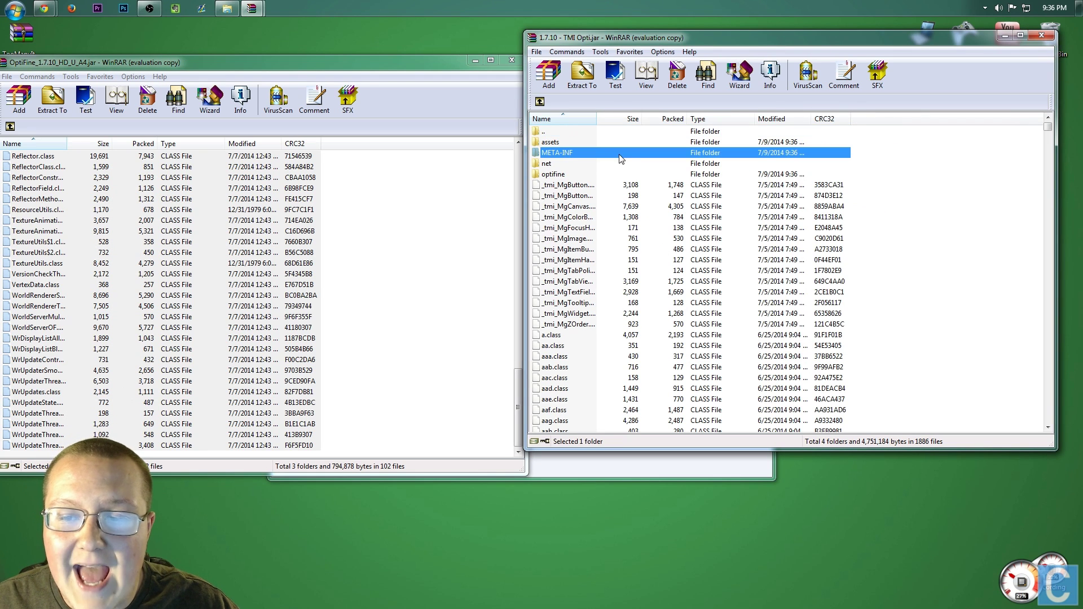
right_click(561, 151)
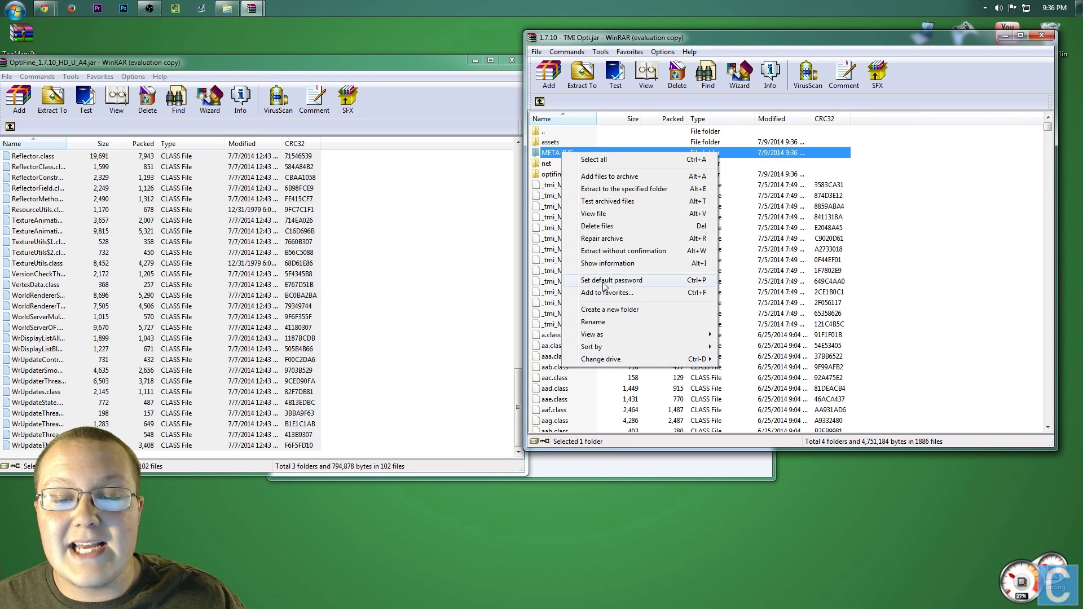
left_click(599, 227)
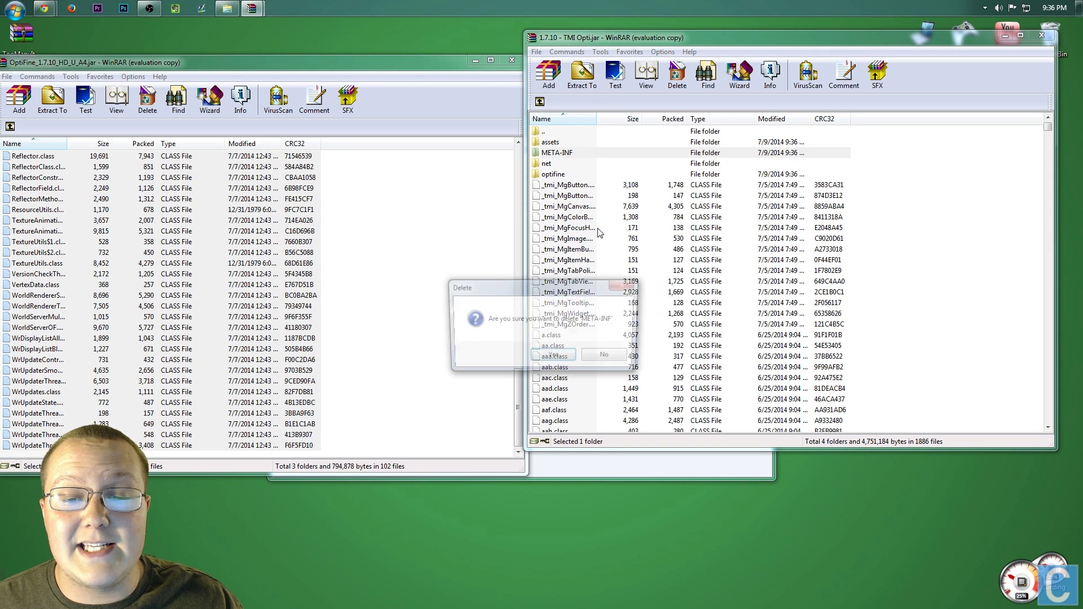
left_click(554, 357)
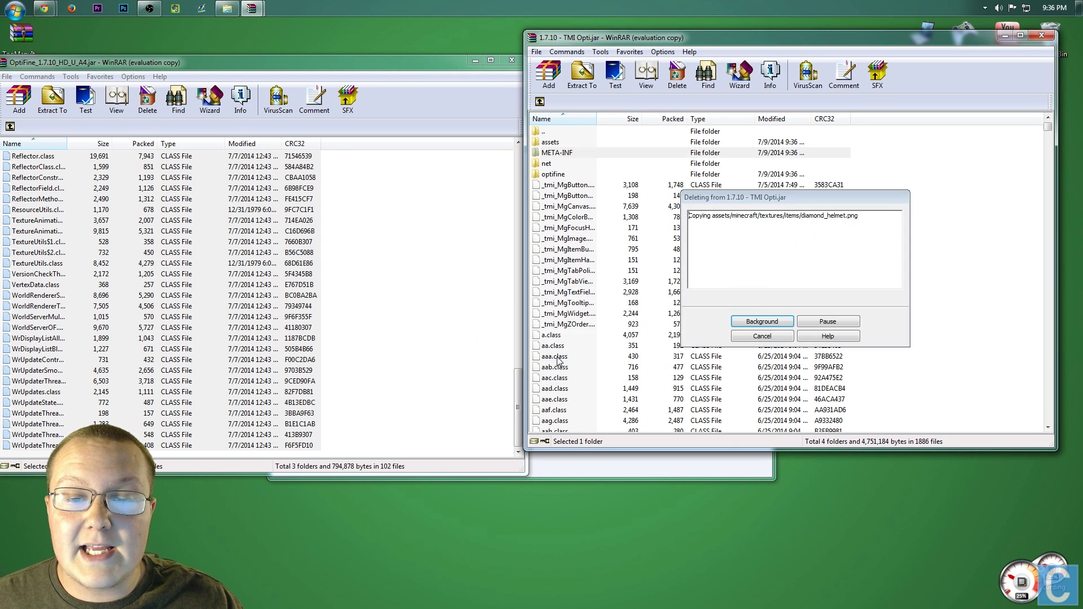
Close the "1.7.10 - TMI Opti.jar" and OptiFine archive windows and the "1.7.10 - TMI Opti" version folder.
left_click(1041, 36)
left_click(522, 61)
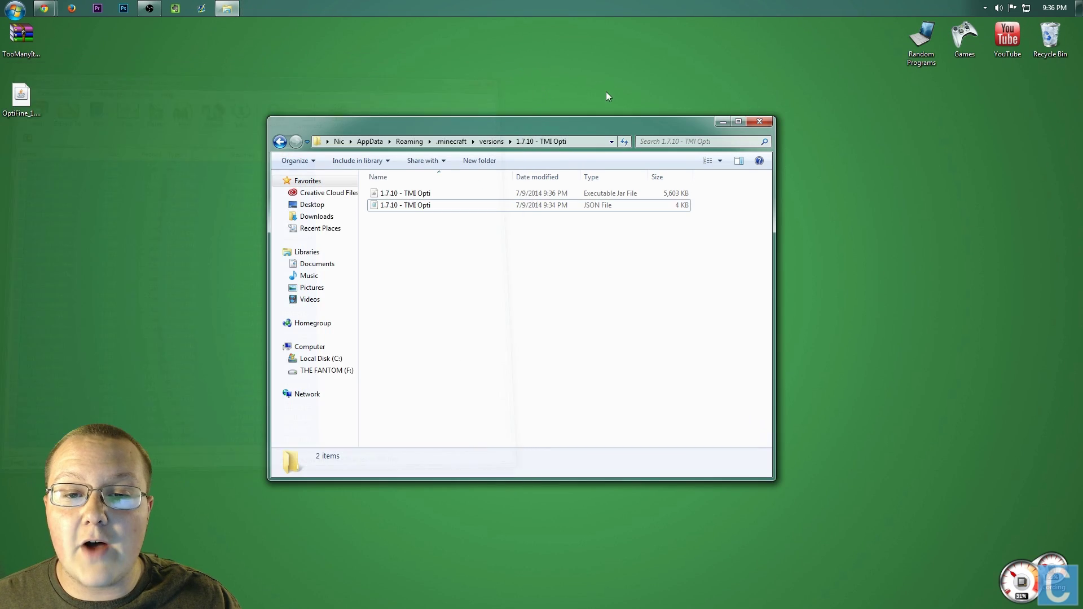
left_click(757, 120)
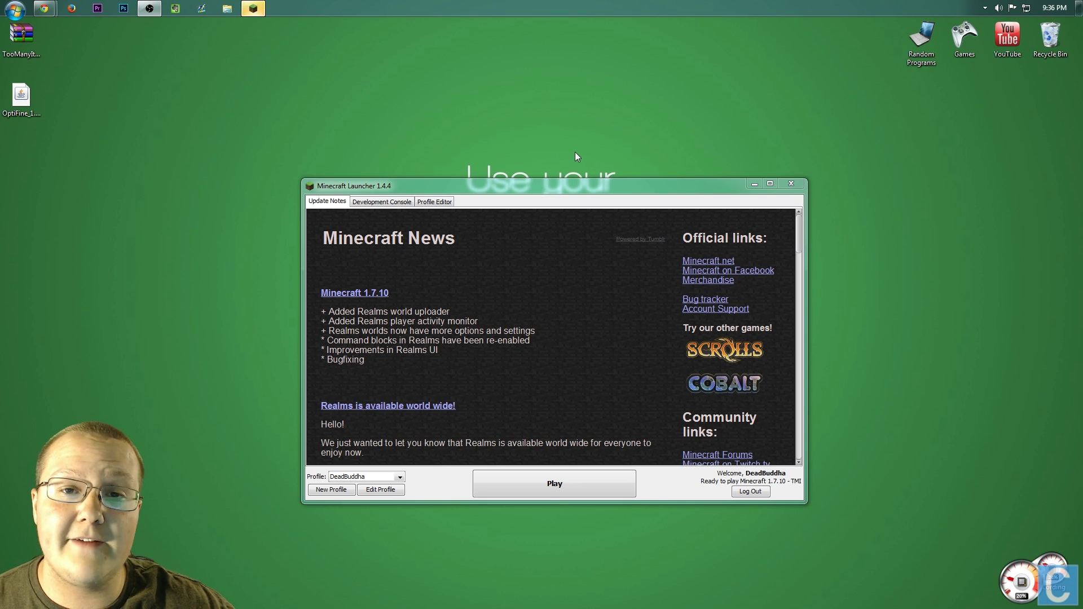
Set the current Minecraft Launcher profile to use version "release 1.7.10 - TMI Opti" and save the profile.
left_click(335, 478)
left_click(347, 486)
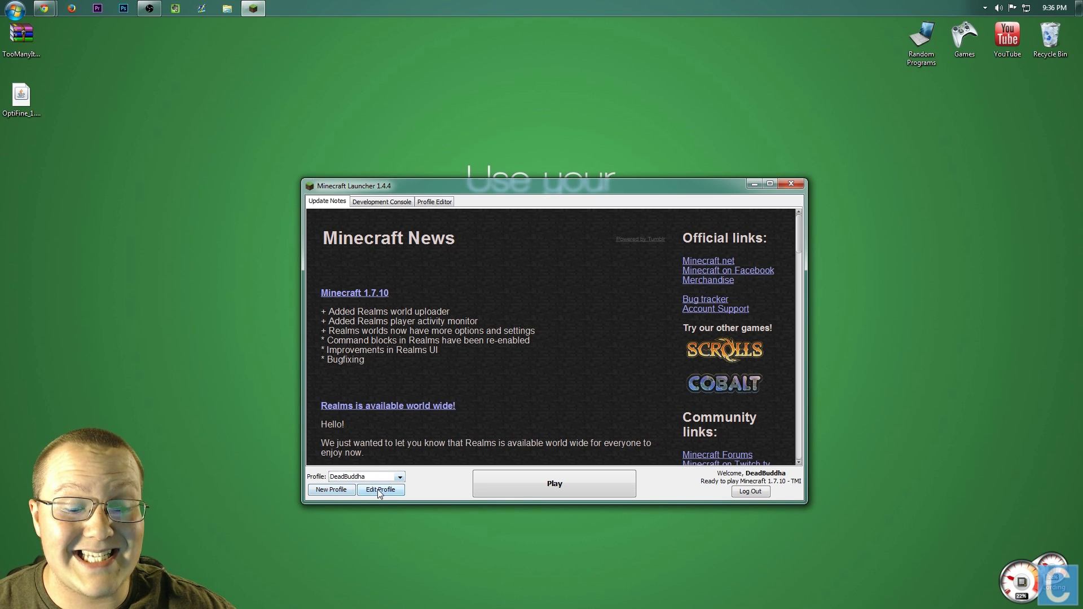
left_click(379, 491)
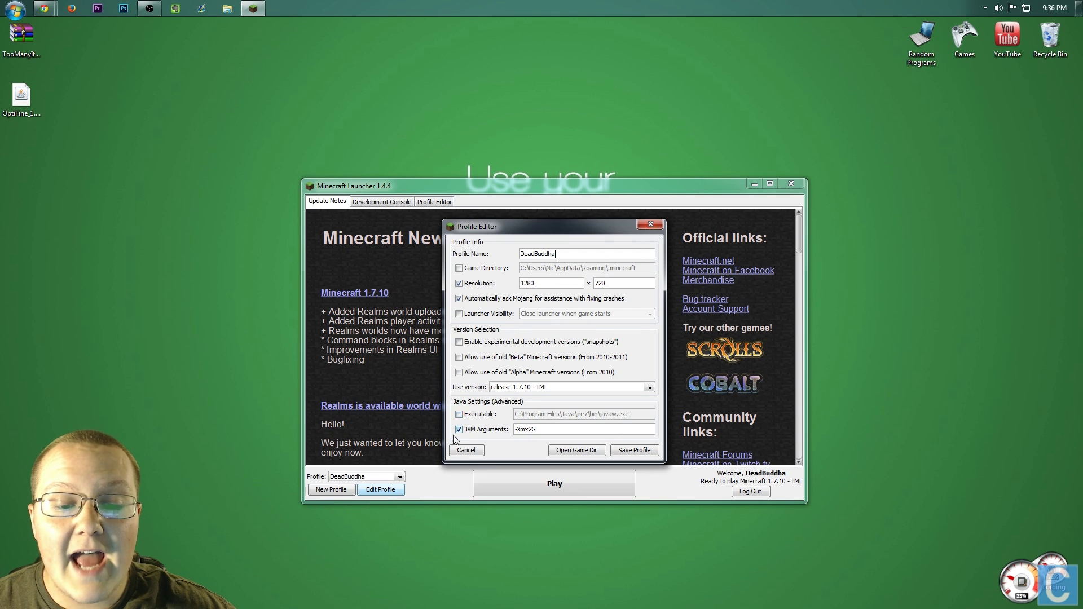
left_click(507, 391)
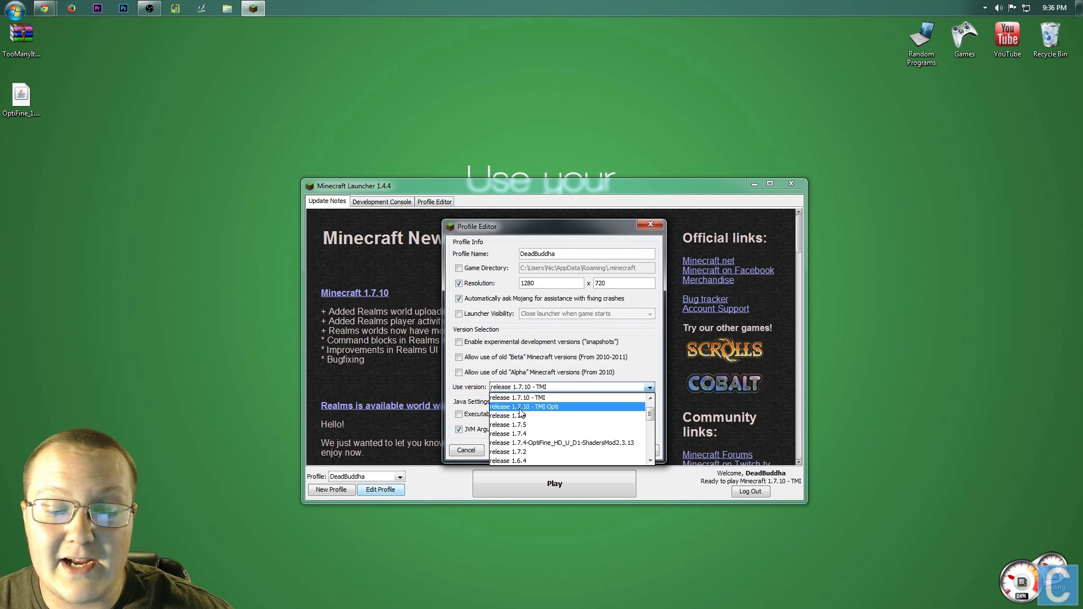
left_click(520, 407)
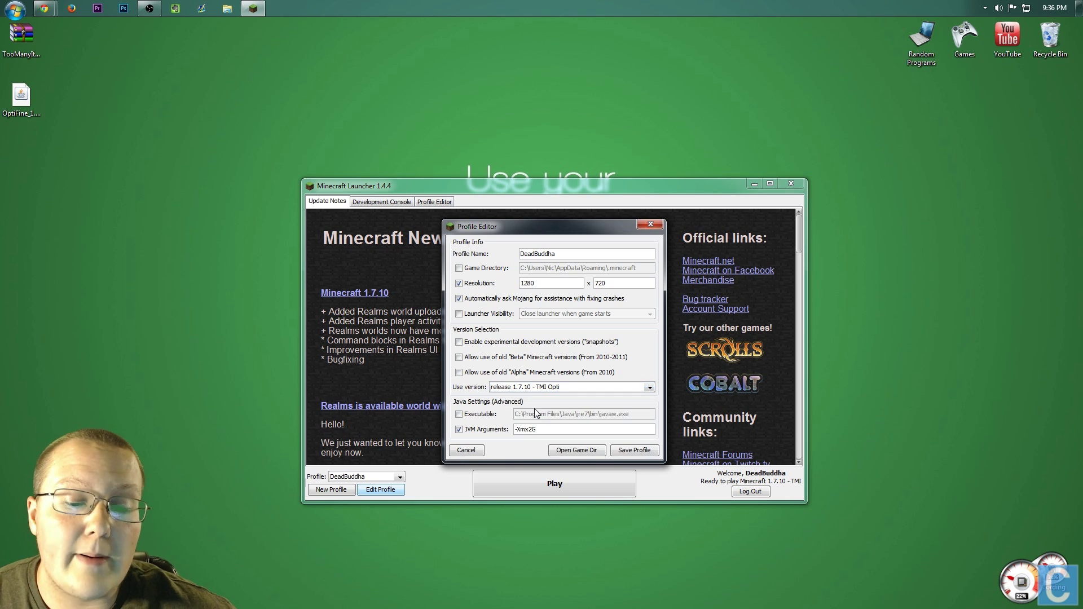
left_click(630, 451)
Launch Minecraft with the edited profile and load an existing singleplayer world.
left_click(594, 481)
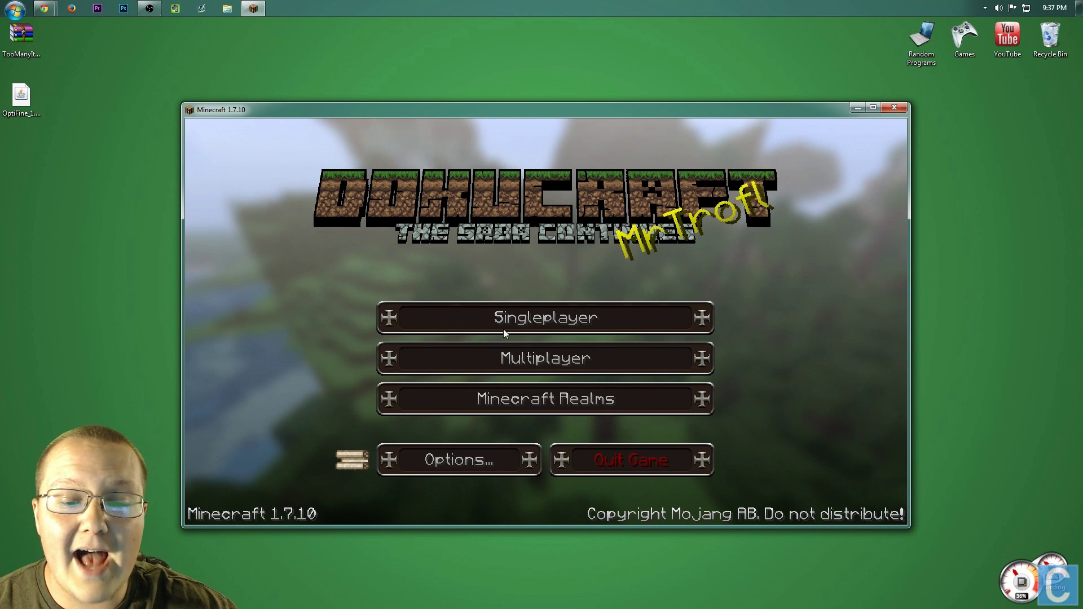
left_click(528, 321)
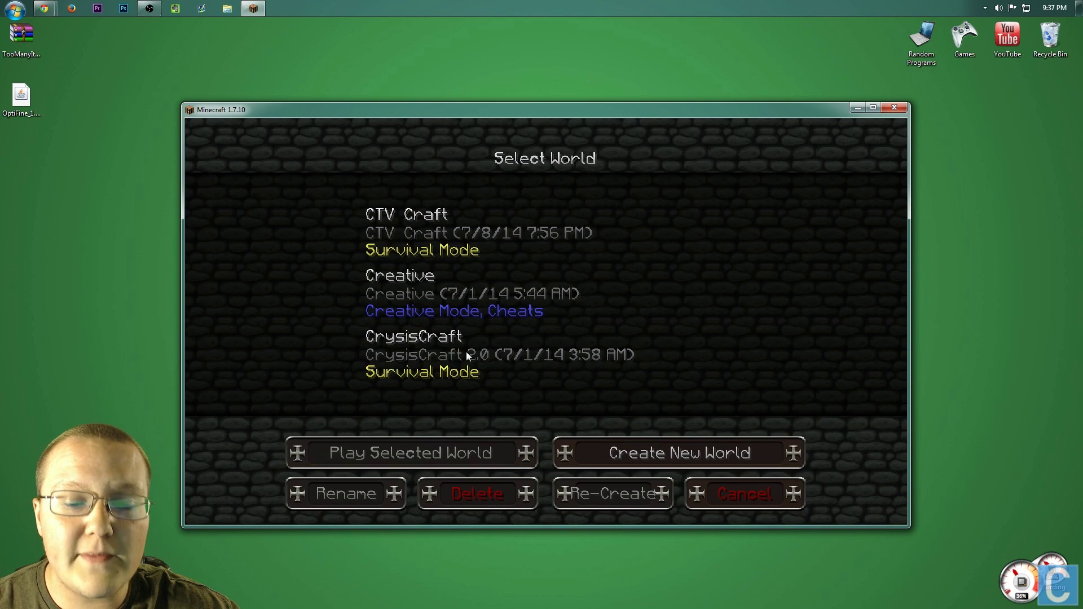
double_click(462, 274)
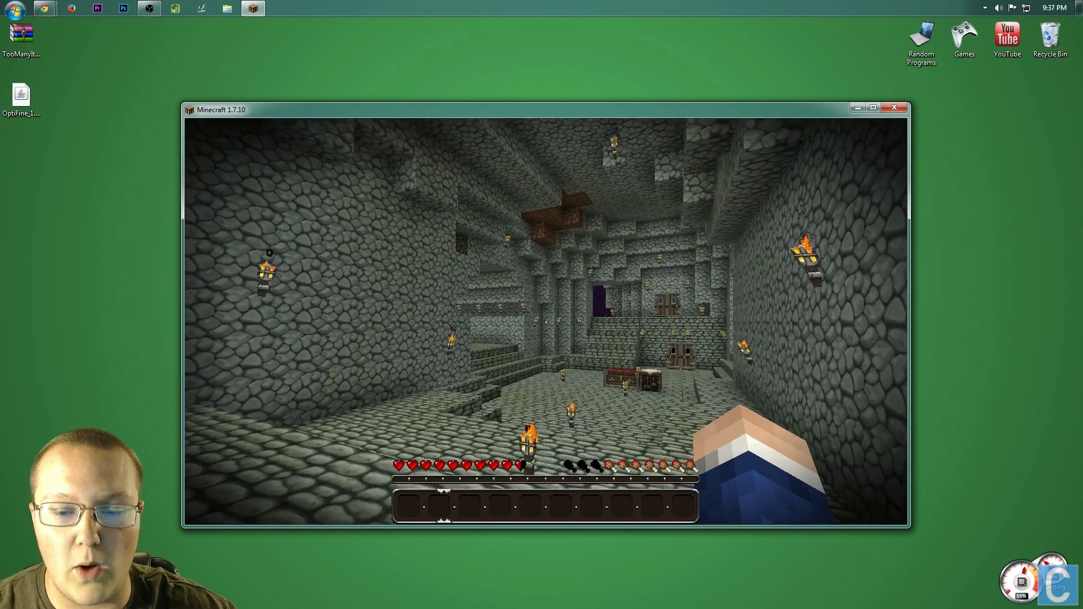
Check the inventory for the TooManyItems interface and the Video Settings for the OptiFine options, and return to the game.
key("e")
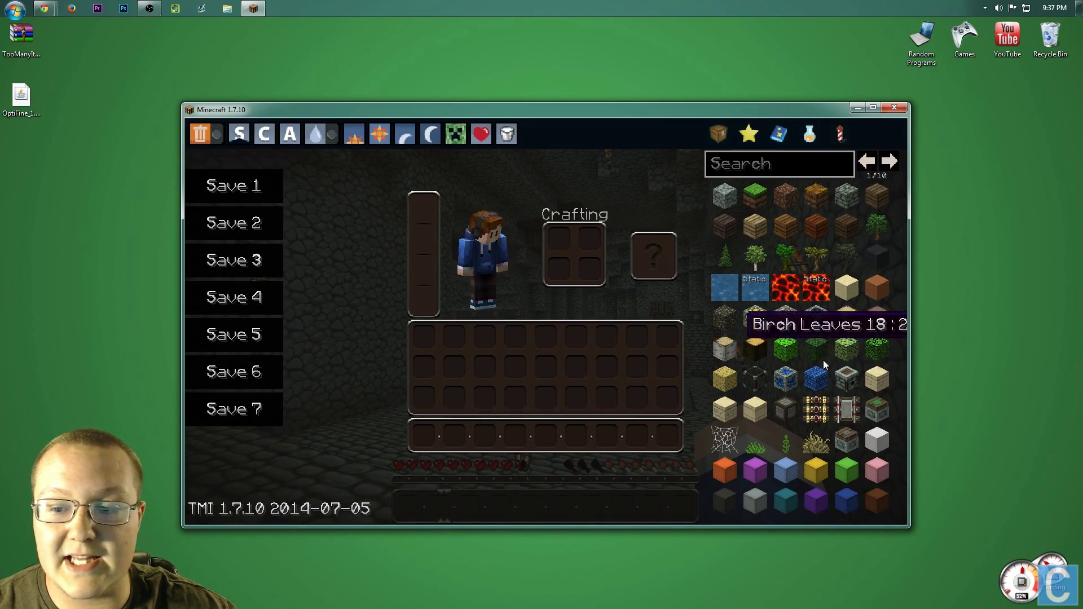
key("e")
key("Escape")
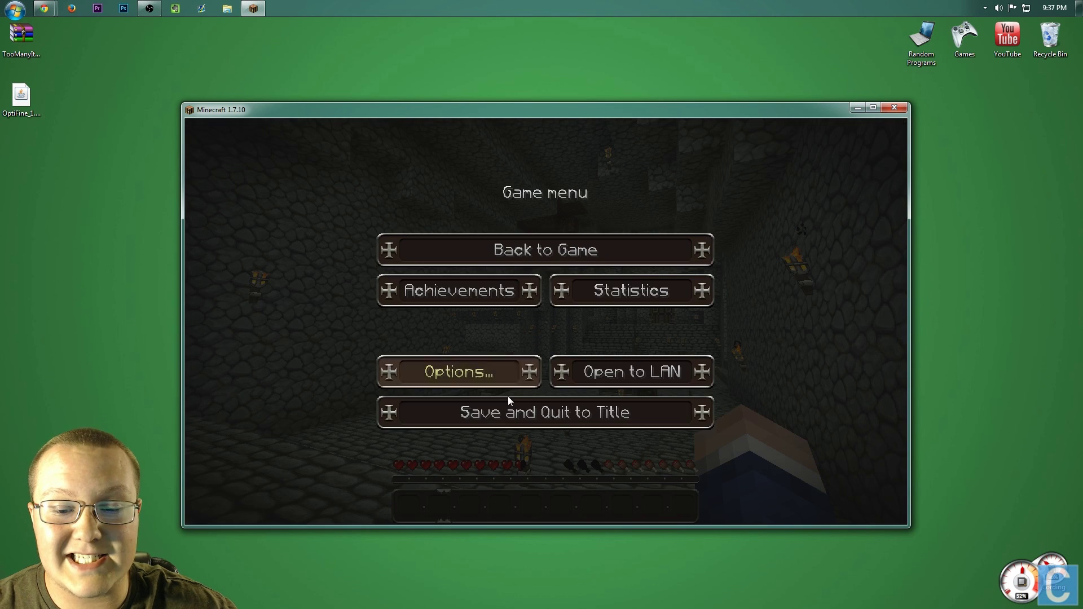
left_click(442, 380)
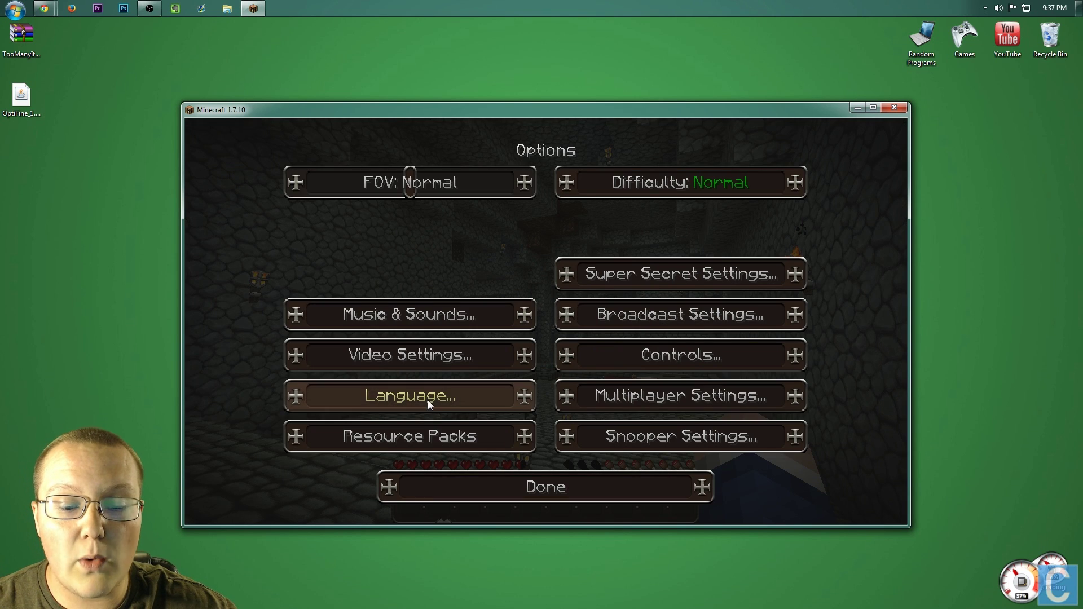
left_click(403, 368)
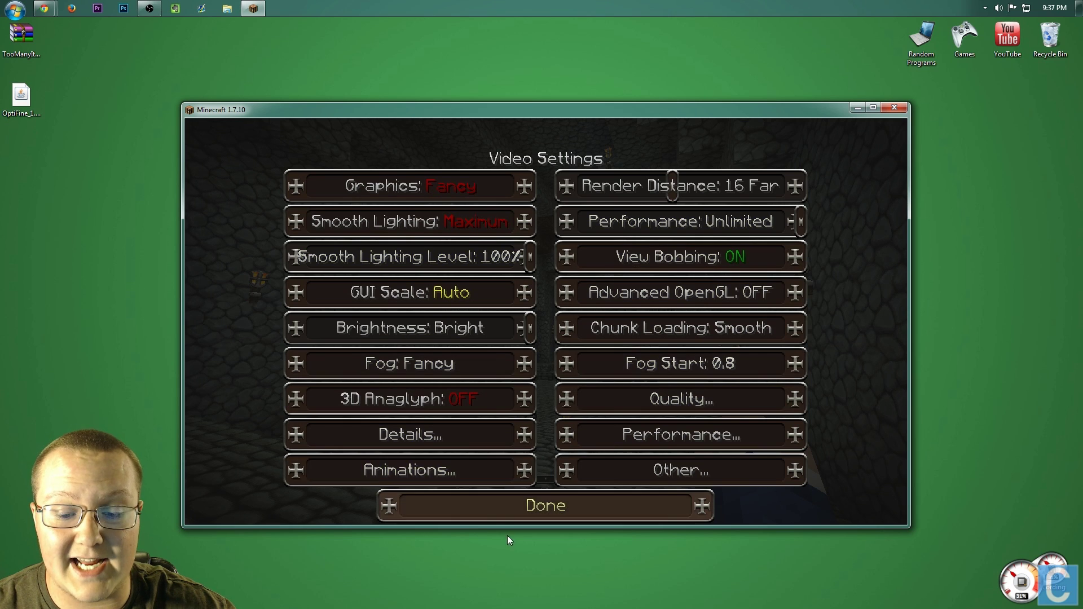
key("Escape")
key("Escape")
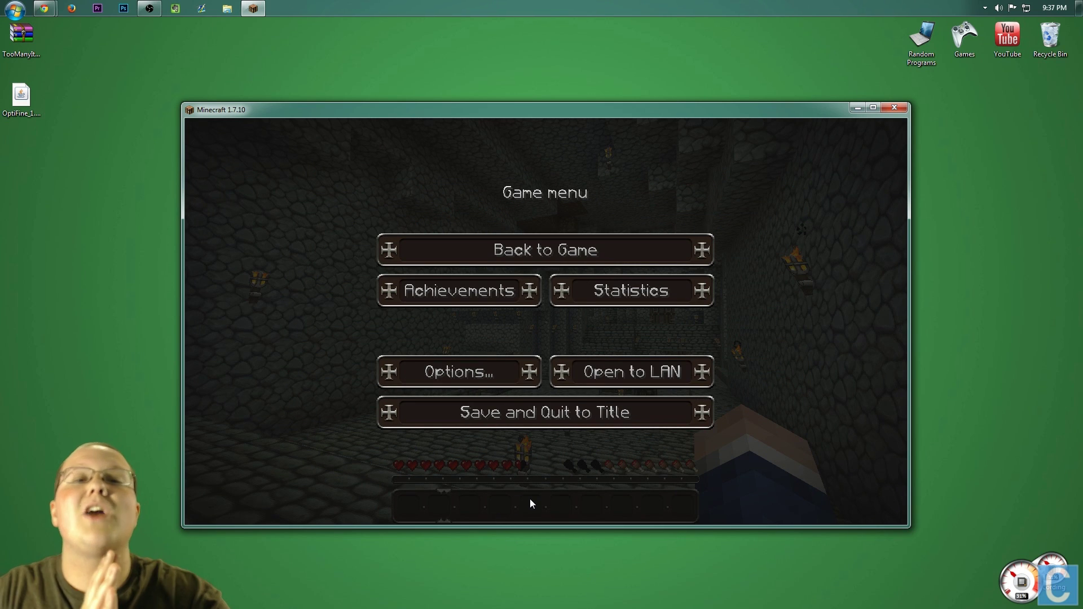
left_click(560, 239)
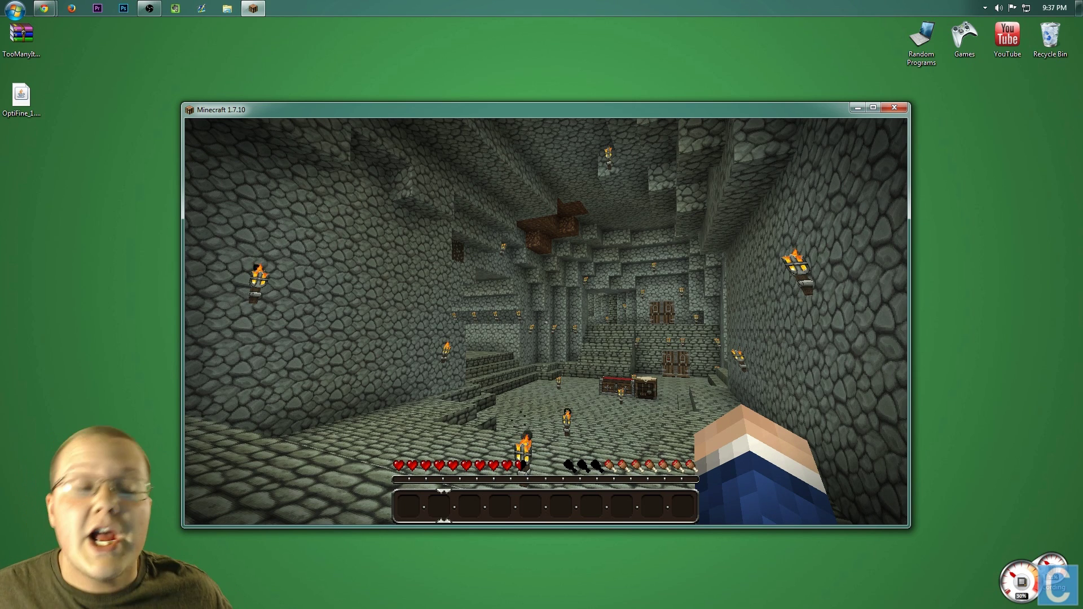